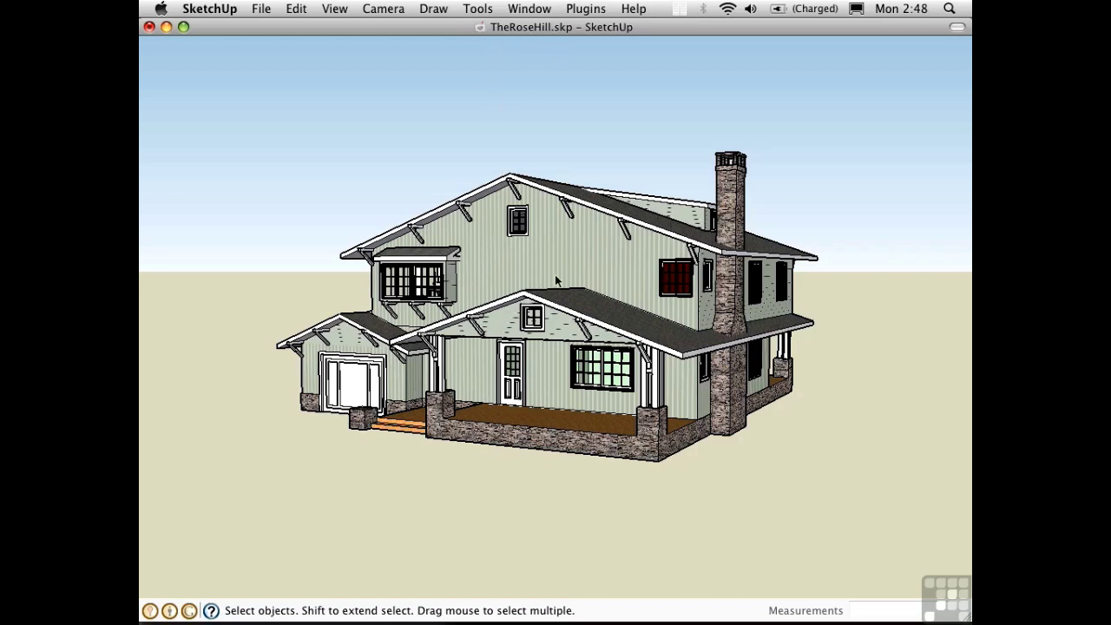
# Place a horizontal section plane on the porch floor
pyautogui.hotkey('shift', 'x')
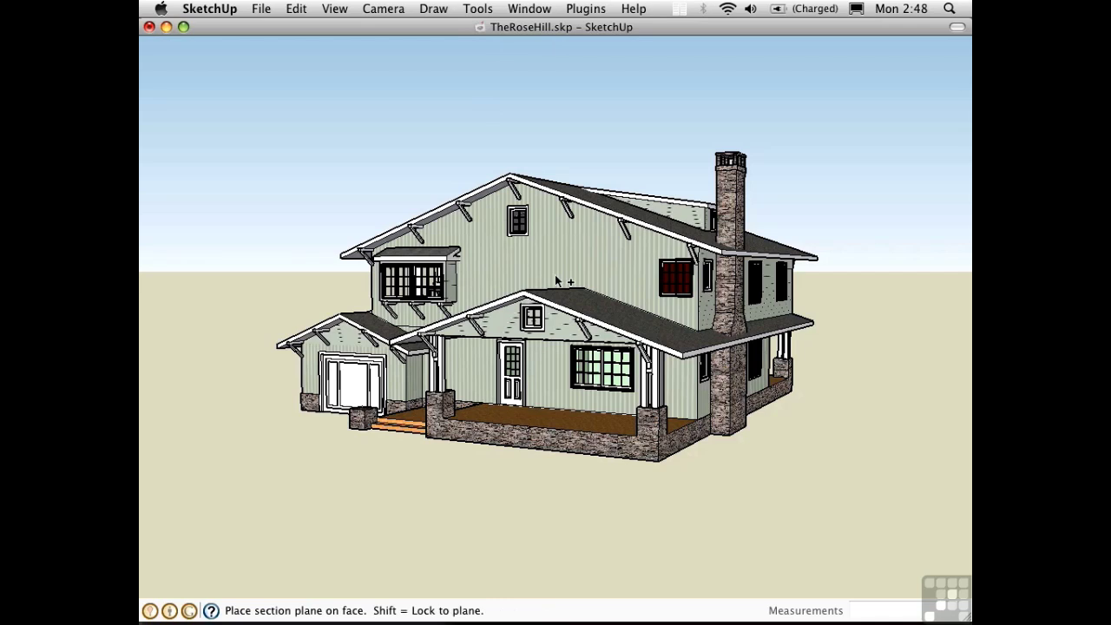
pyautogui.moveTo(555, 456); pyautogui.dragTo(539, 505, button='middle')
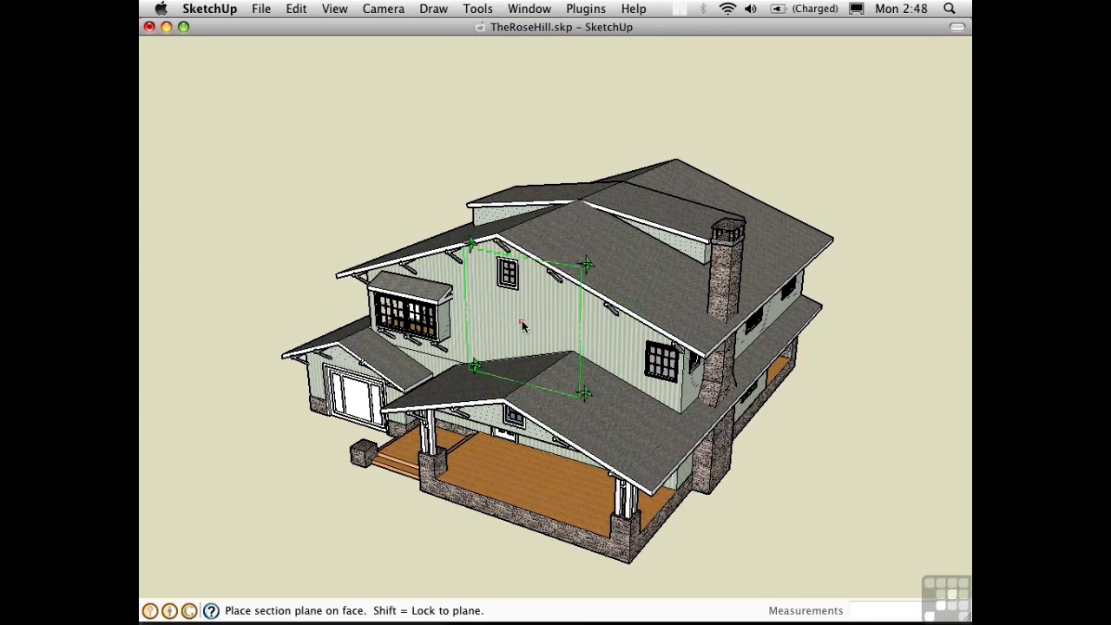
pyautogui.click(540, 500)
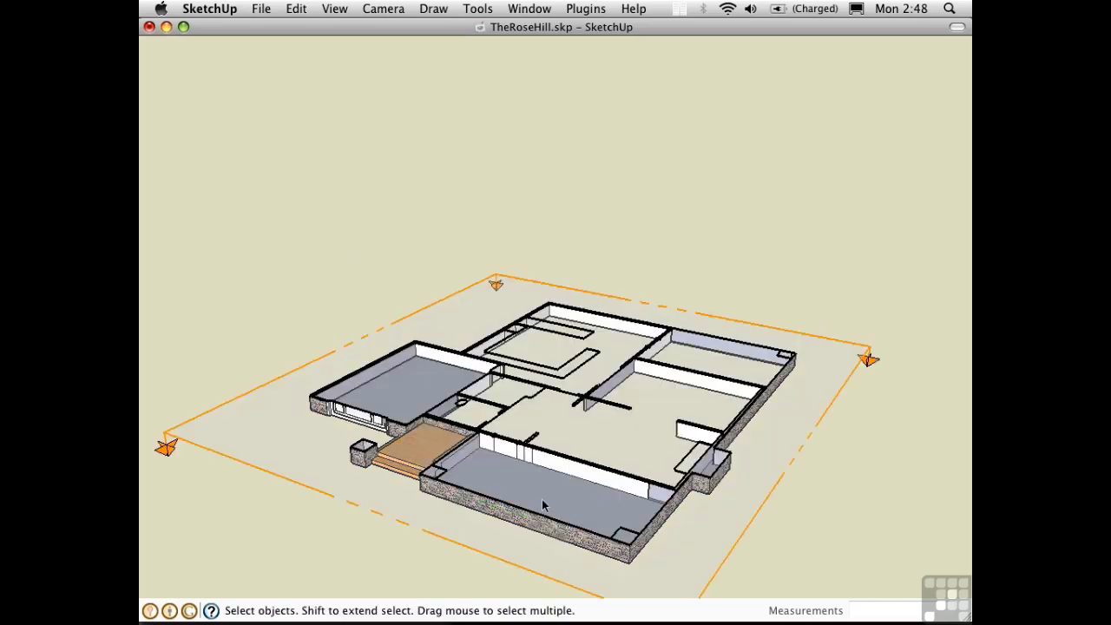
# Raise the section plane 5' 11 3/4" above the porch floor to expose the ground-floor rooms
pyautogui.click(819, 422)
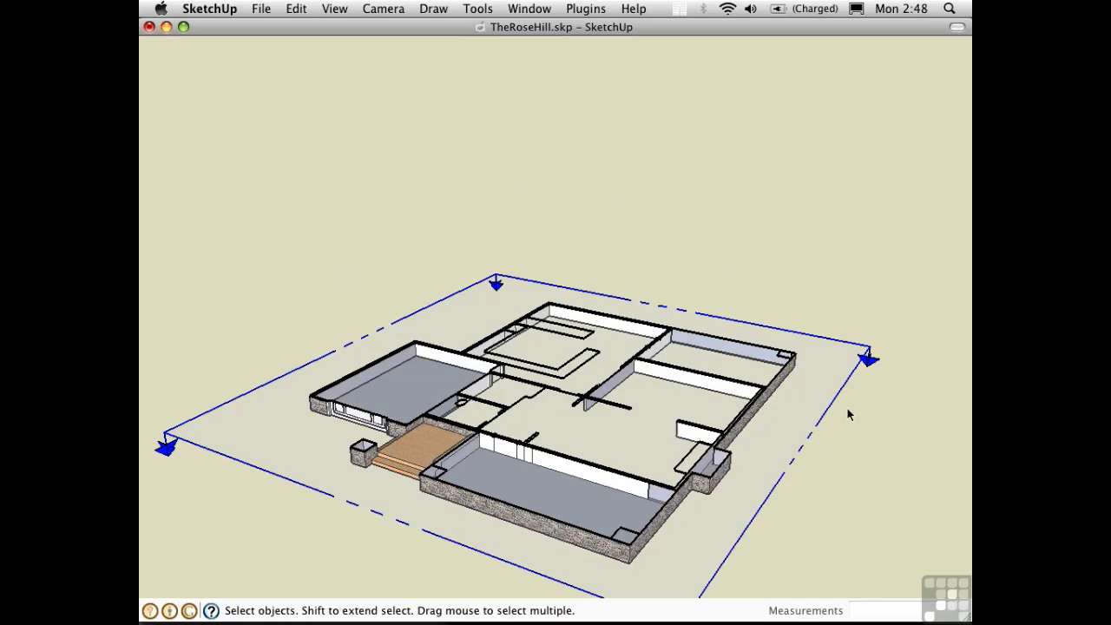
pyautogui.press('m')
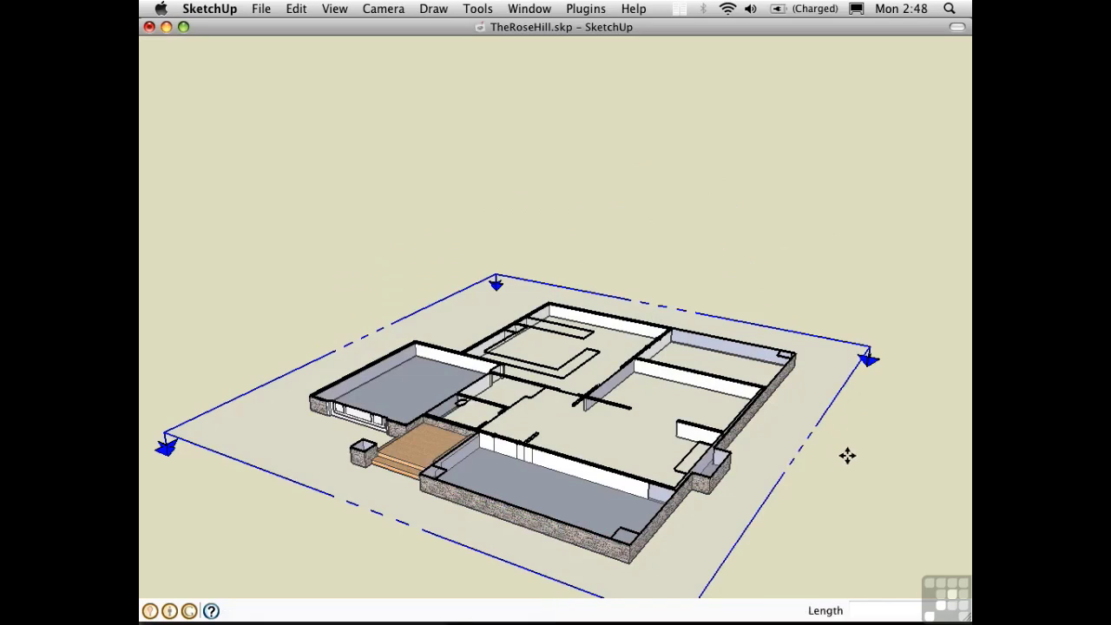
pyautogui.click(849, 463)
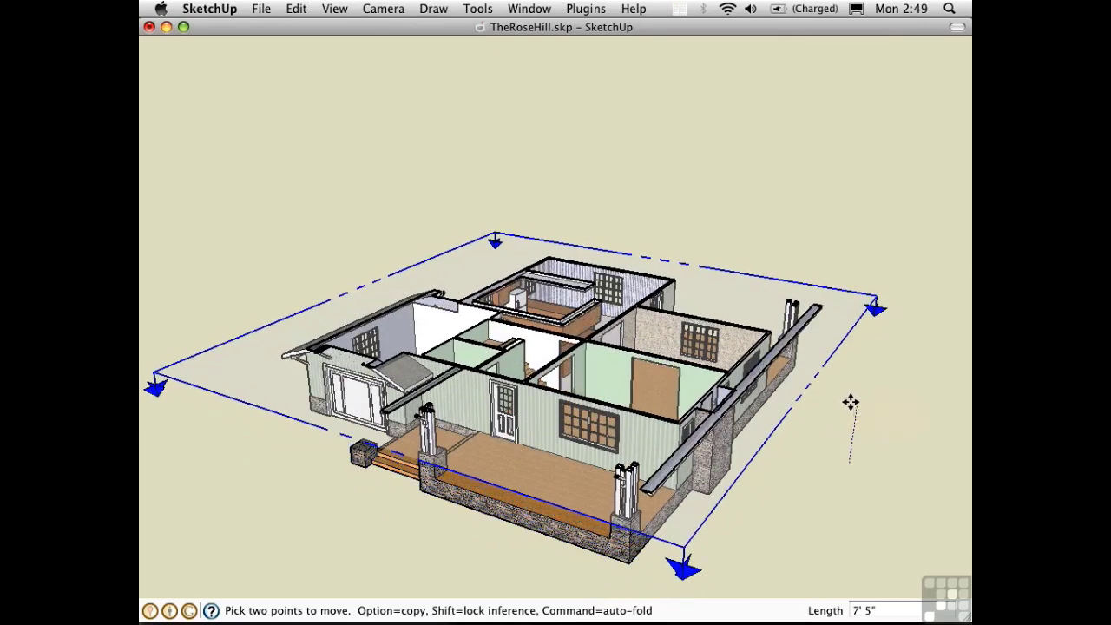
pyautogui.click(850, 415)
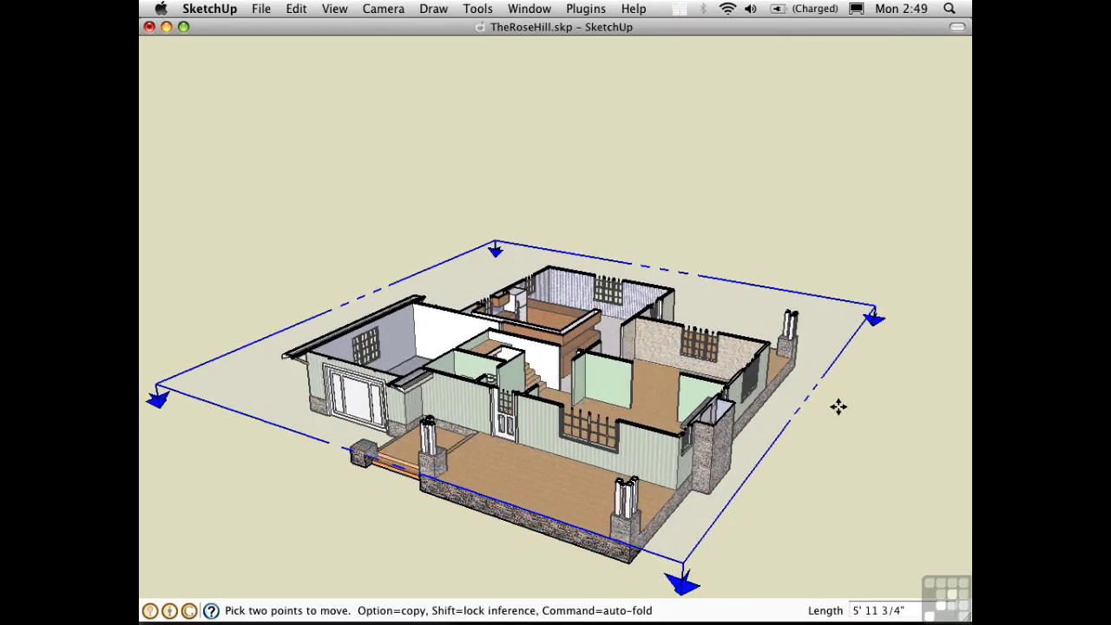
# Align the camera straight down onto the horizontal section plane for a top-down plan
pyautogui.rightClick(820, 382)
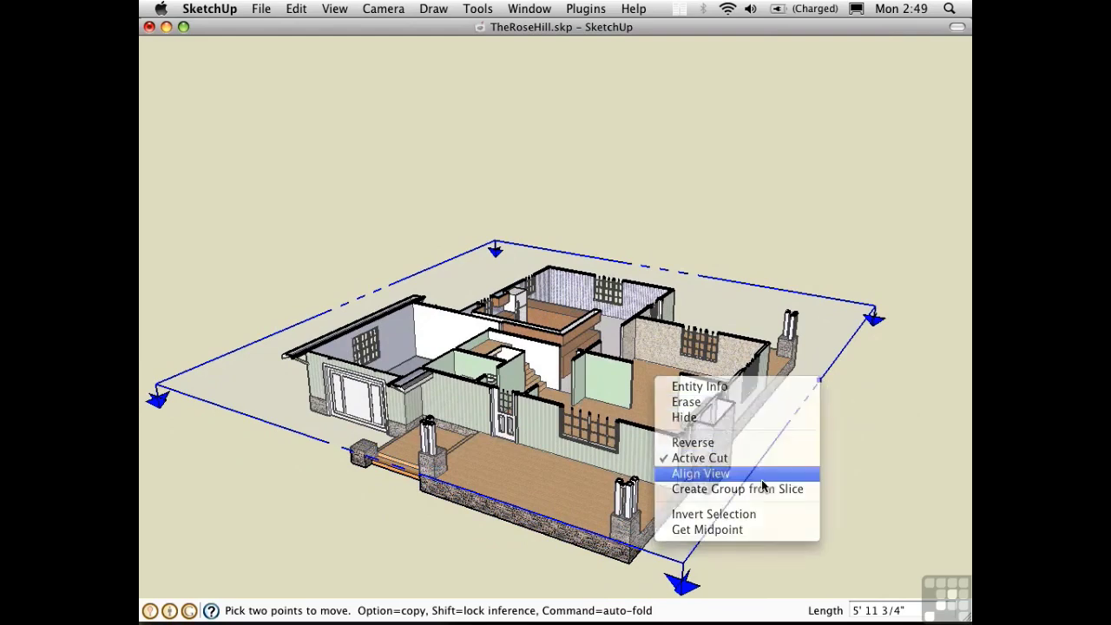
pyautogui.click(701, 474)
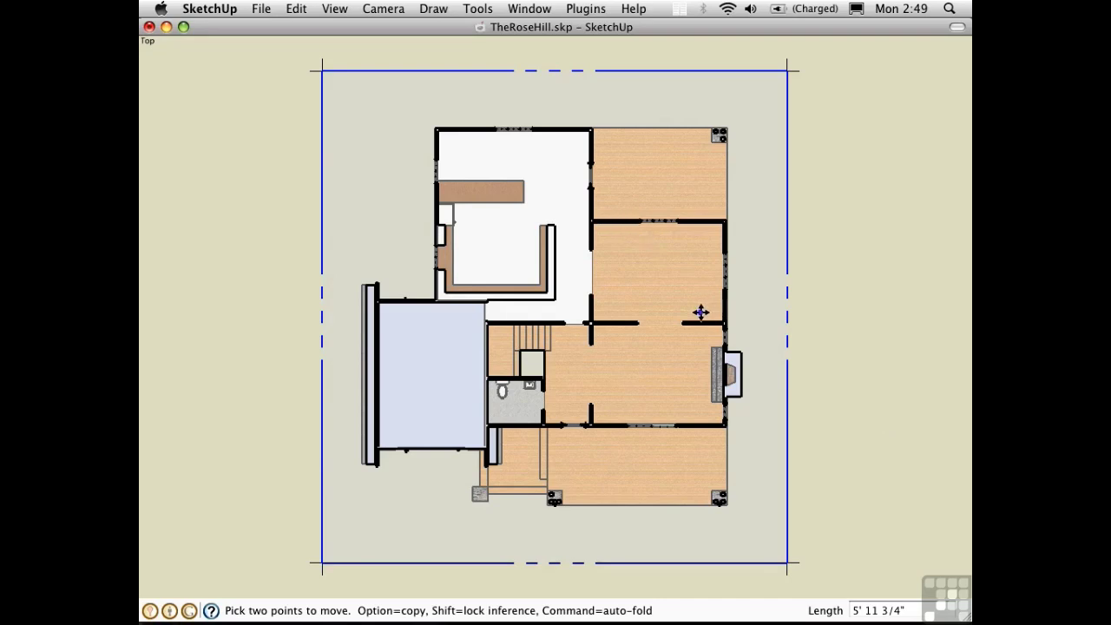
# In the style's Modeling settings, set section cut width to 1 and section cut colour to red
pyautogui.click(530, 11)
pyautogui.click(546, 147)
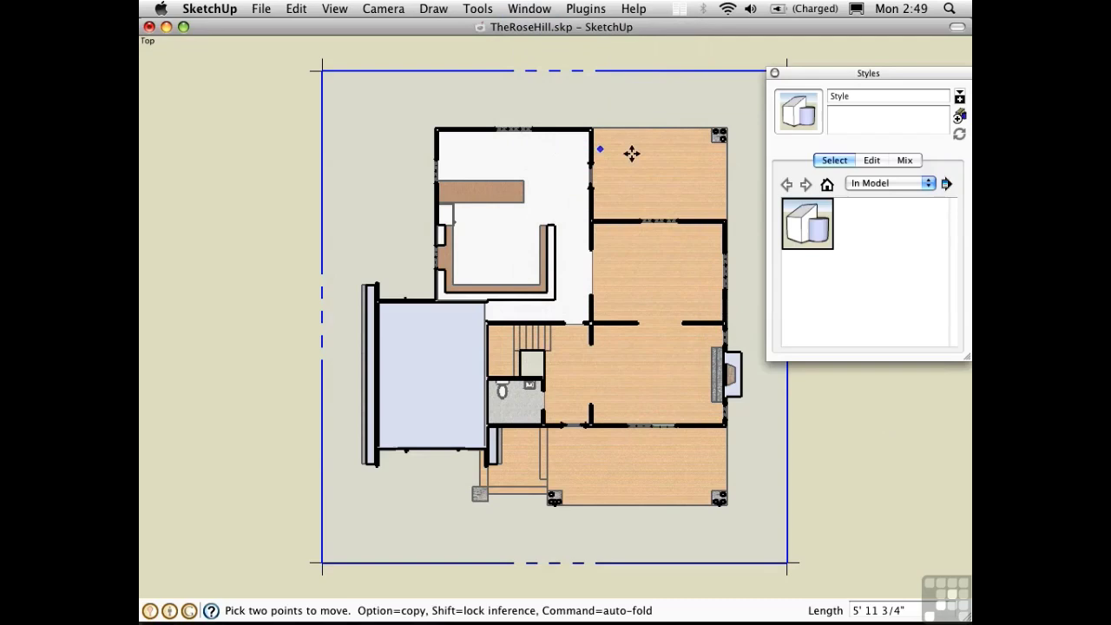
pyautogui.click(872, 162)
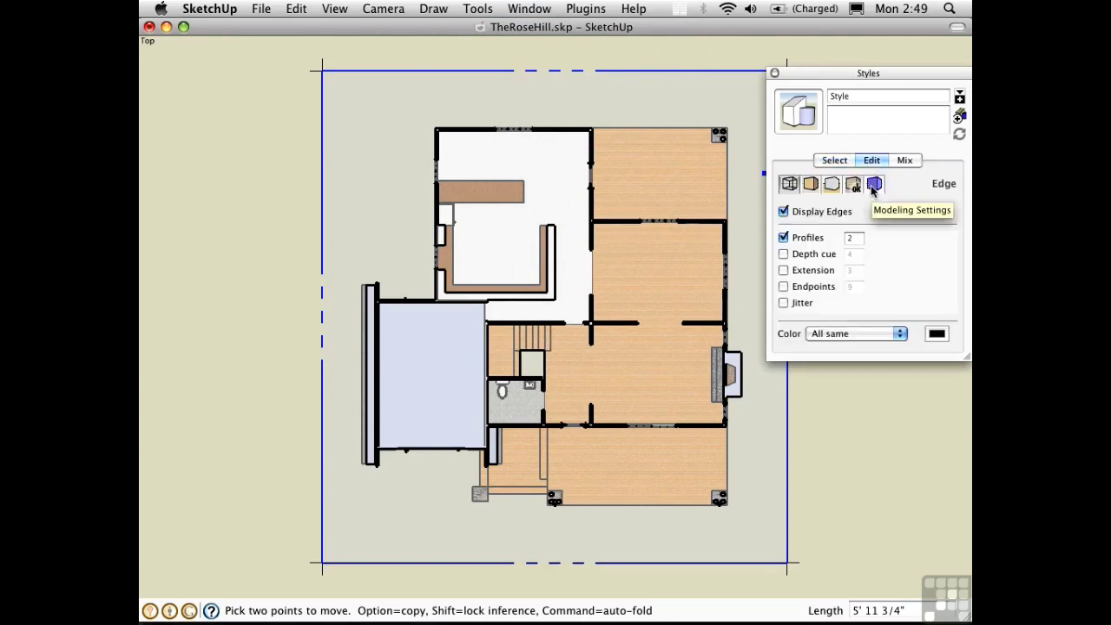
pyautogui.click(874, 185)
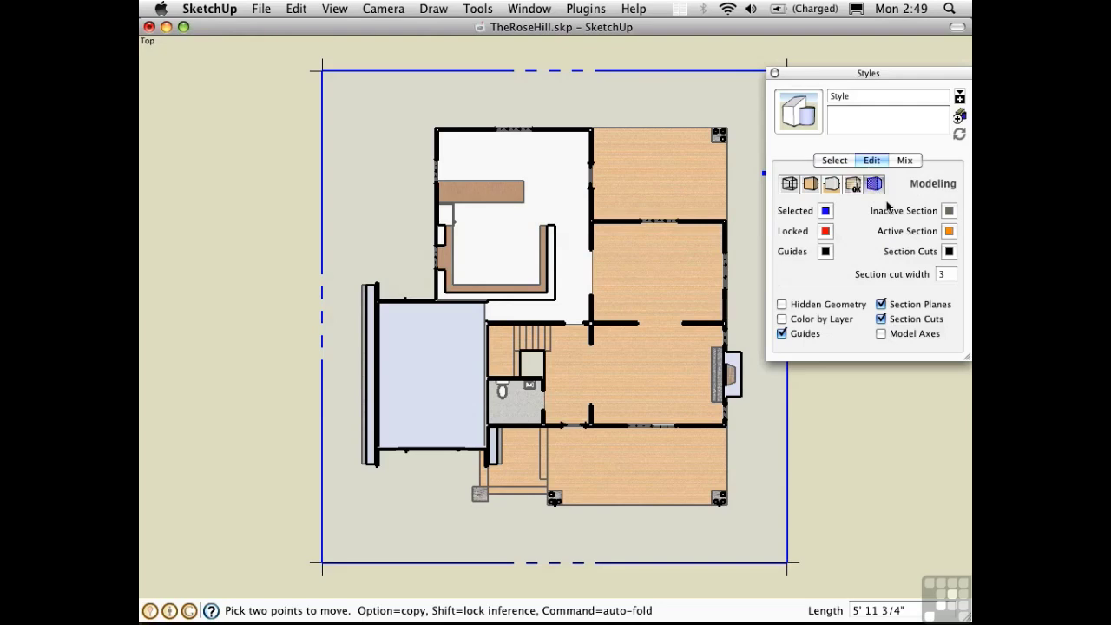
pyautogui.click(946, 278)
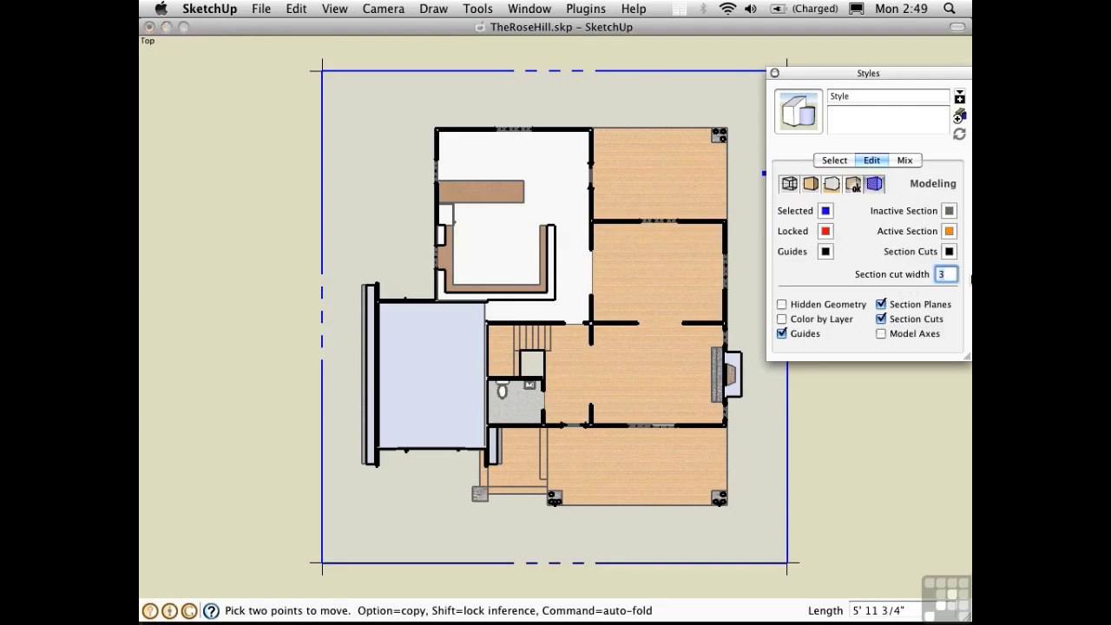
pyautogui.press('Return')
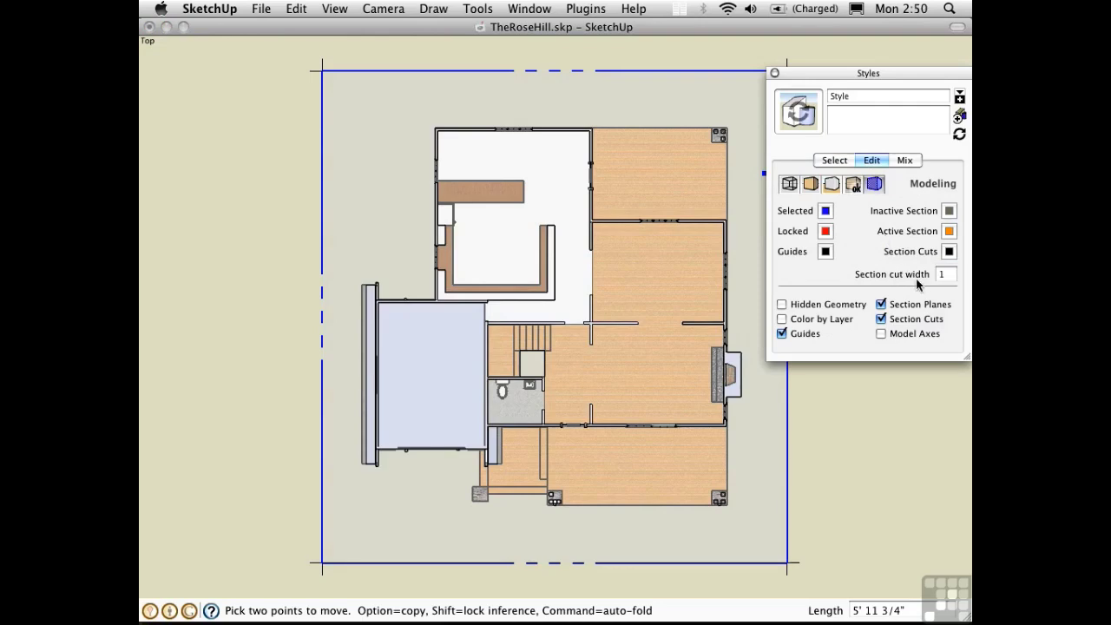
pyautogui.click(948, 251)
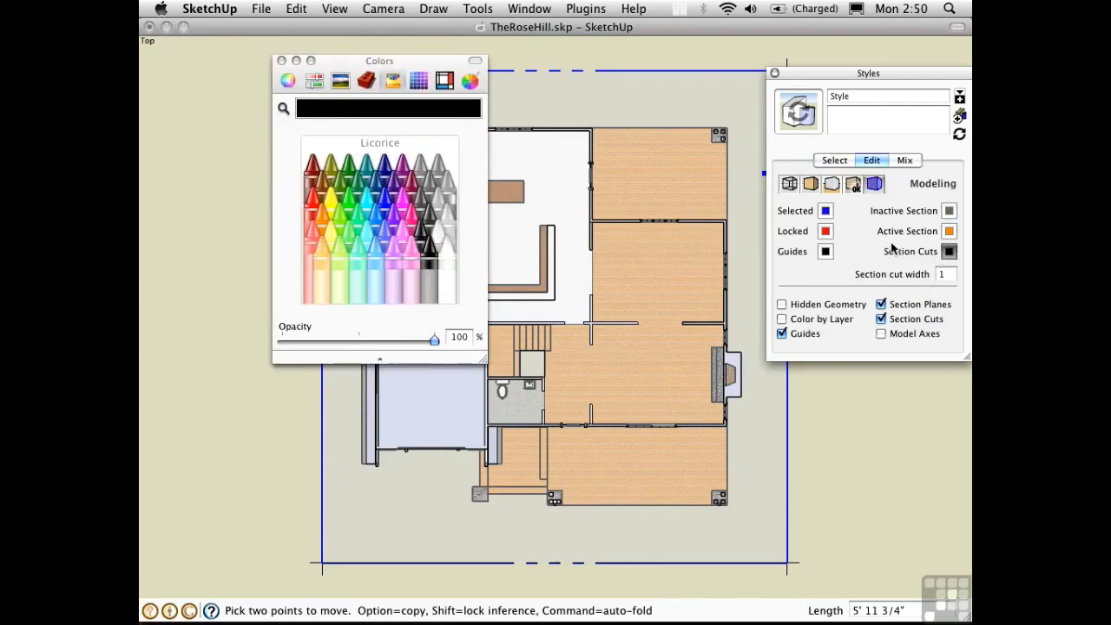
pyautogui.click(315, 204)
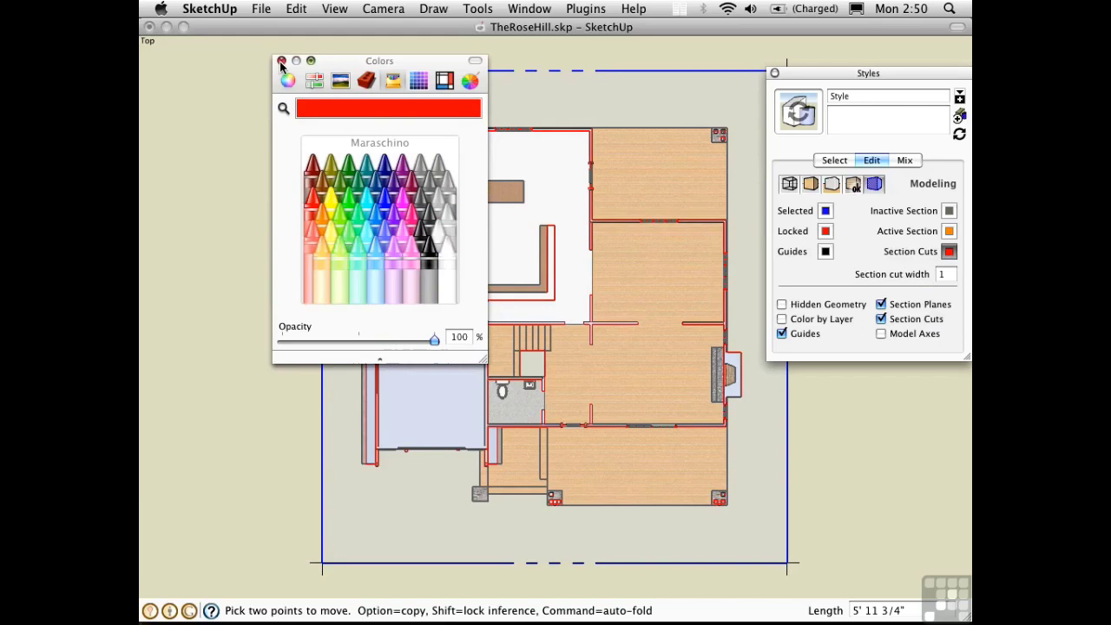
pyautogui.click(282, 60)
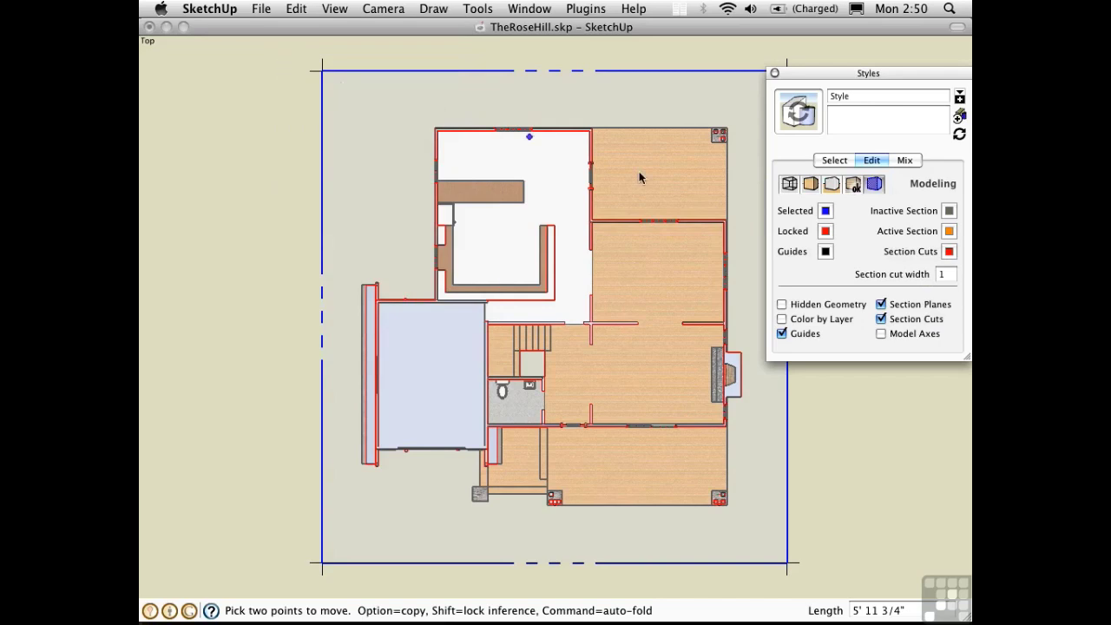
# Hide section plane outlines, keep section cuts shown, and update the current style
pyautogui.click(882, 305)
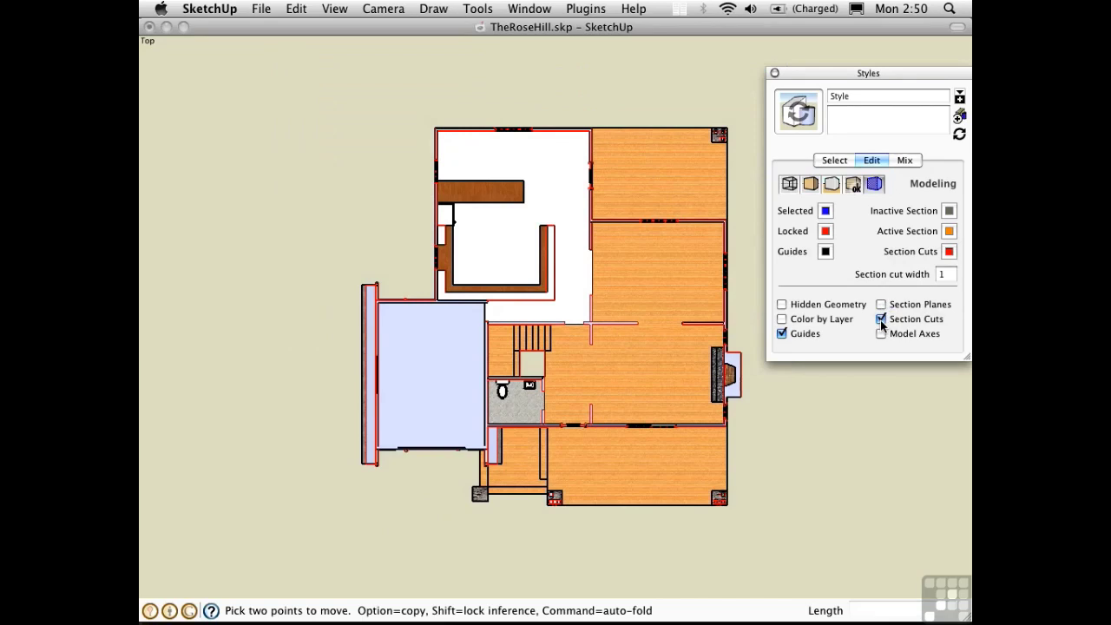
pyautogui.click(882, 319)
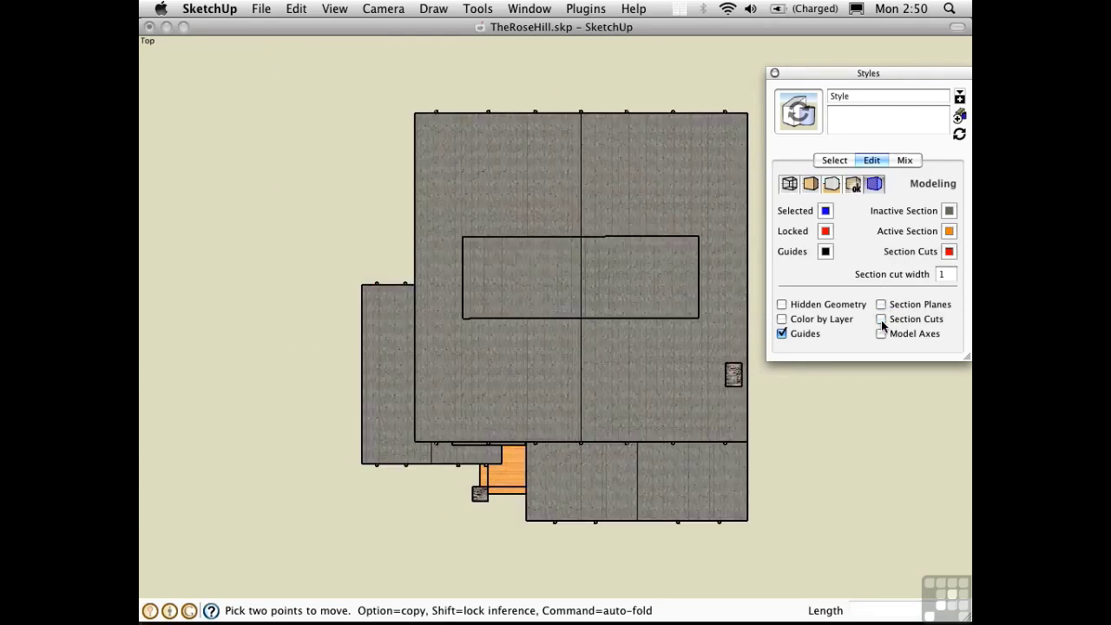
pyautogui.click(881, 320)
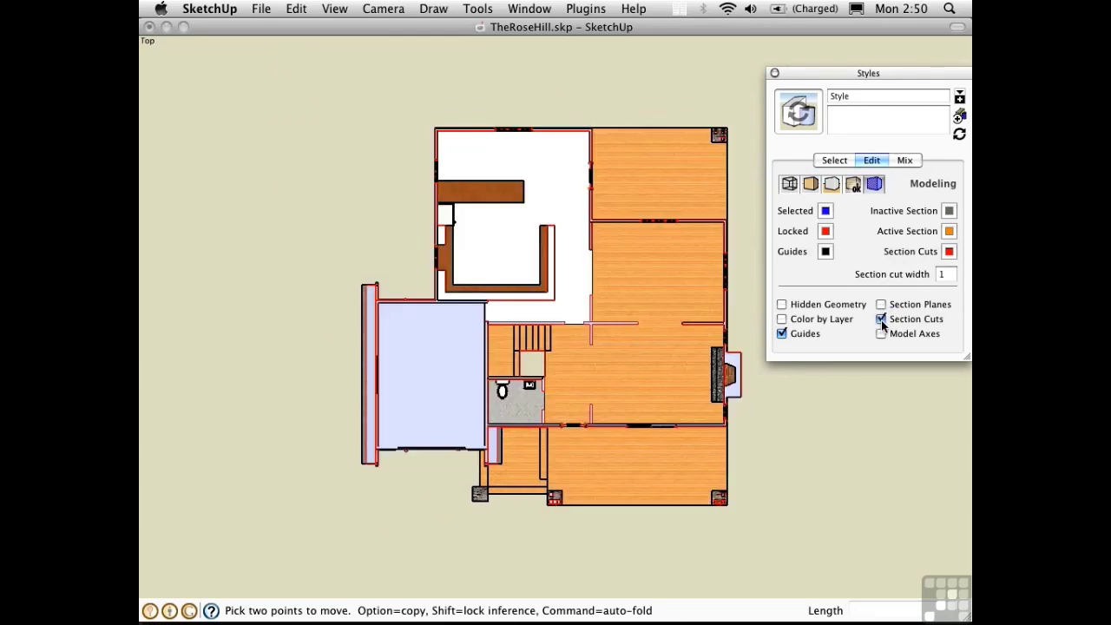
pyautogui.click(960, 135)
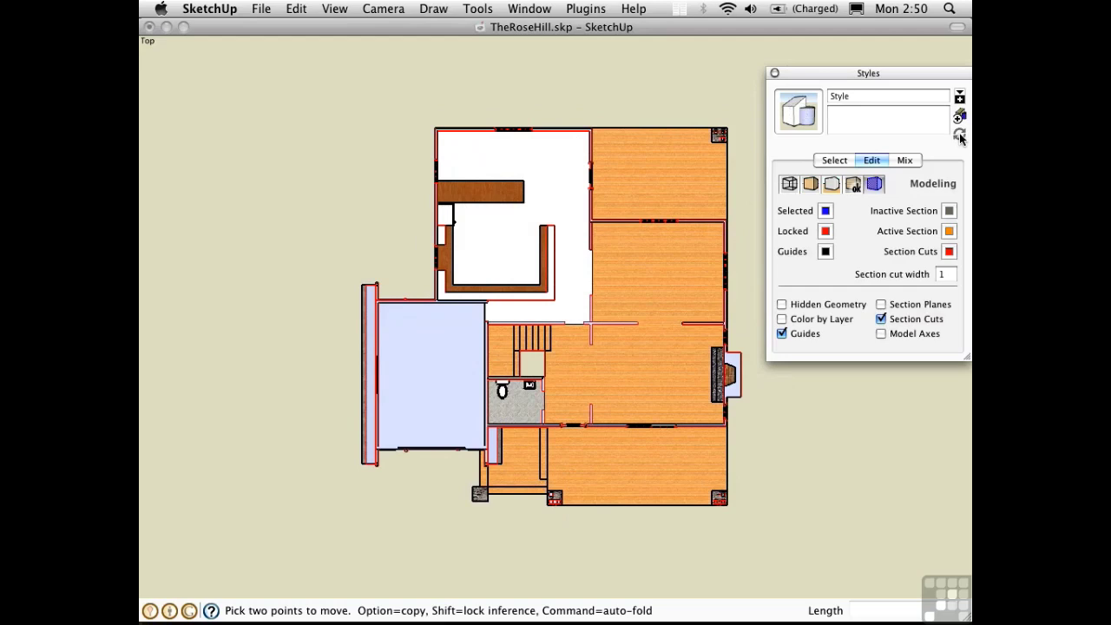
# Close the Styles window and orbit the house into 3D with section planes displayed again
pyautogui.click(775, 75)
pyautogui.moveTo(801, 293); pyautogui.dragTo(589, 109, button='middle')
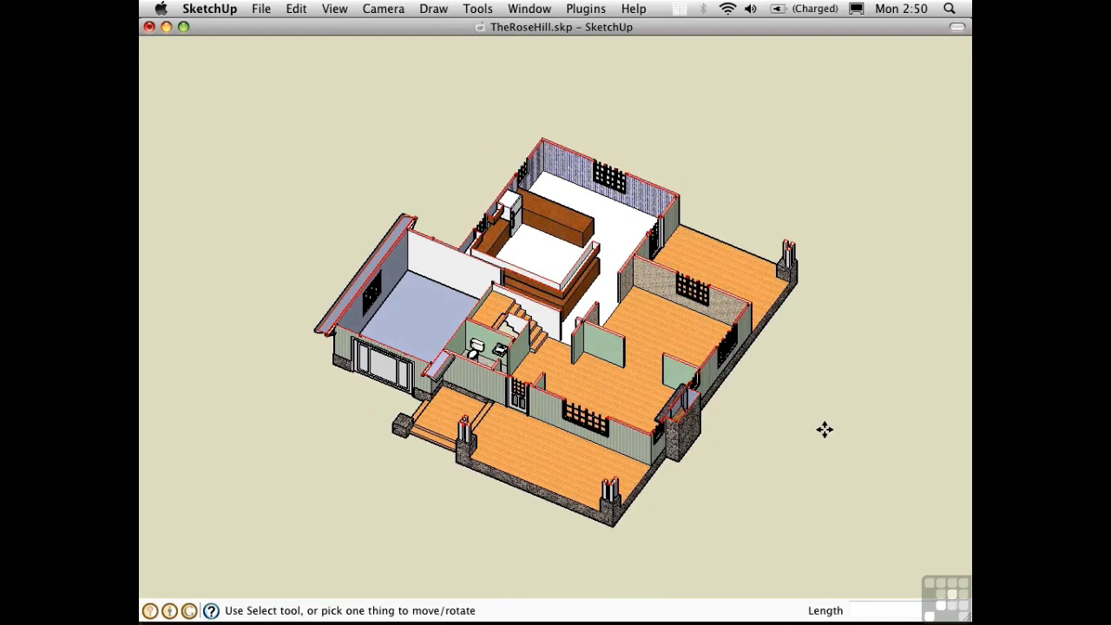
pyautogui.hotkey('ctrl', 's')
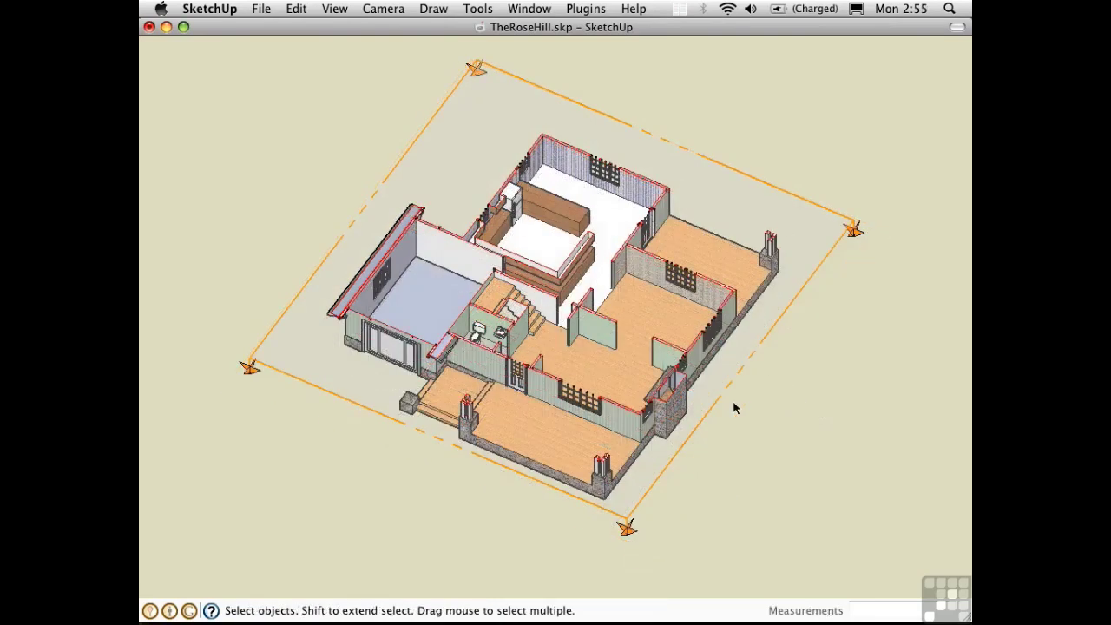
pyautogui.scroll(-3, 730, 400)
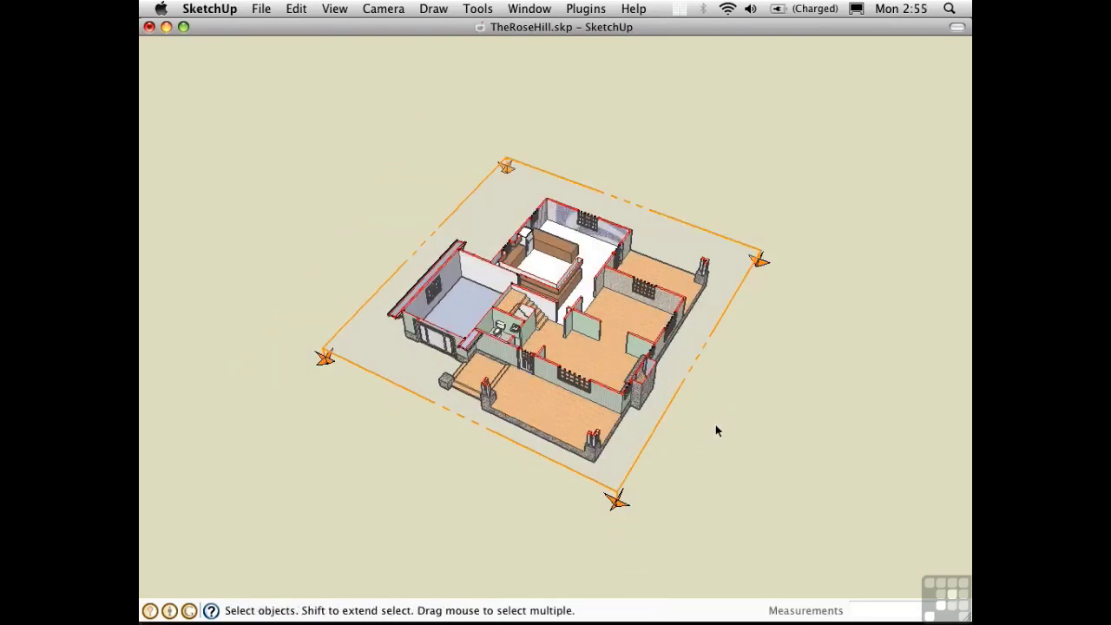
pyautogui.moveTo(716, 430); pyautogui.dragTo(596, 356, button='middle')
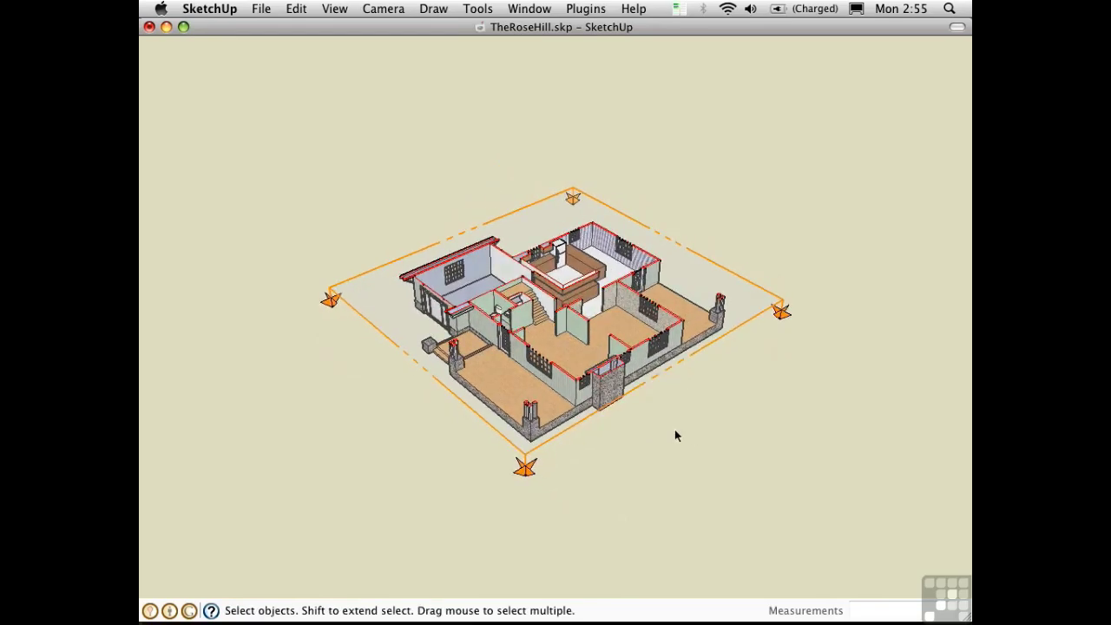
# Add a vertical section plane on the house wall and move it inward across the house
pyautogui.press('p')
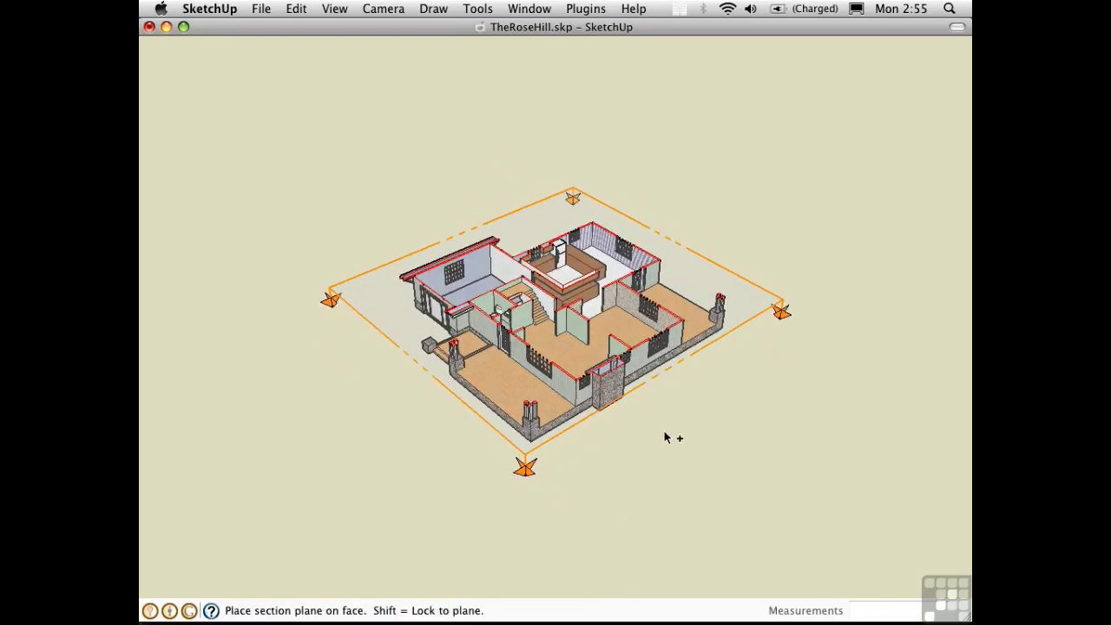
pyautogui.click(643, 363)
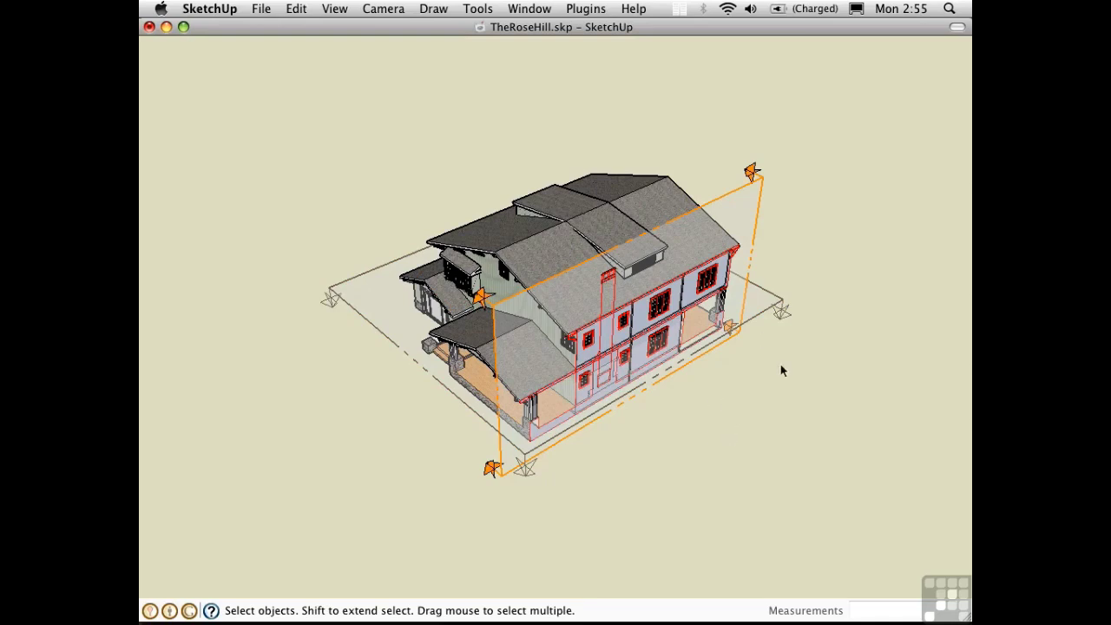
pyautogui.click(763, 255)
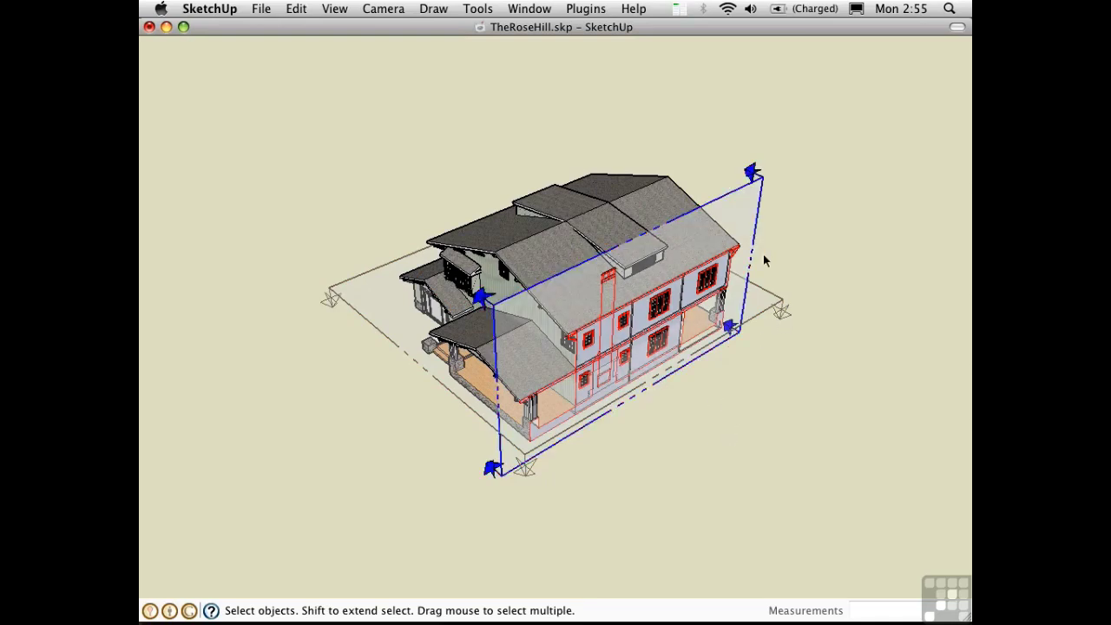
pyautogui.press('m')
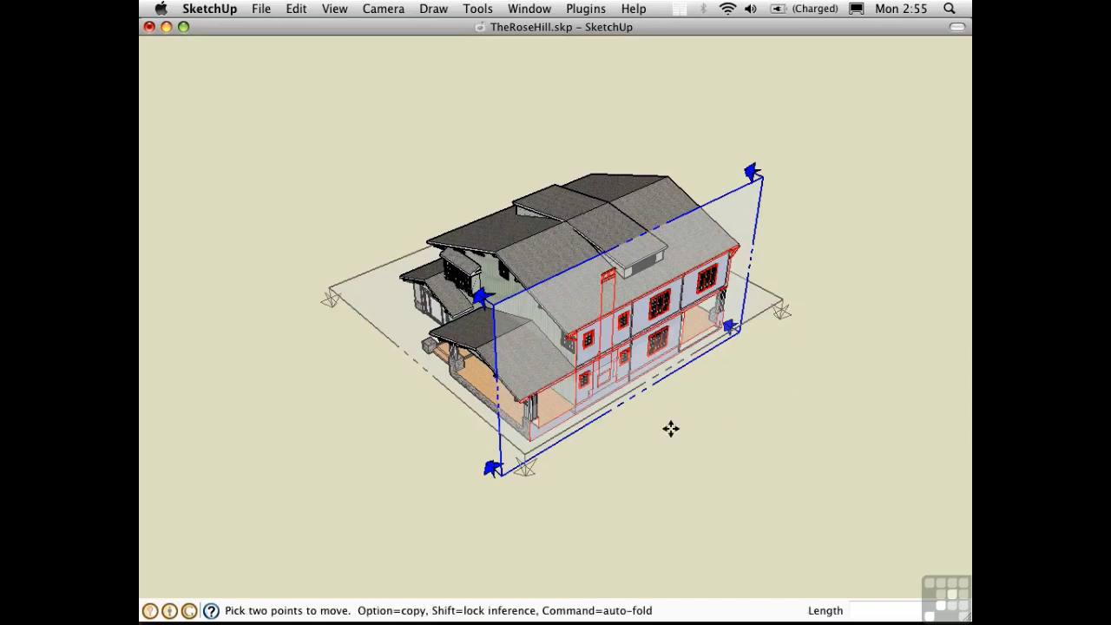
pyautogui.click(447, 493)
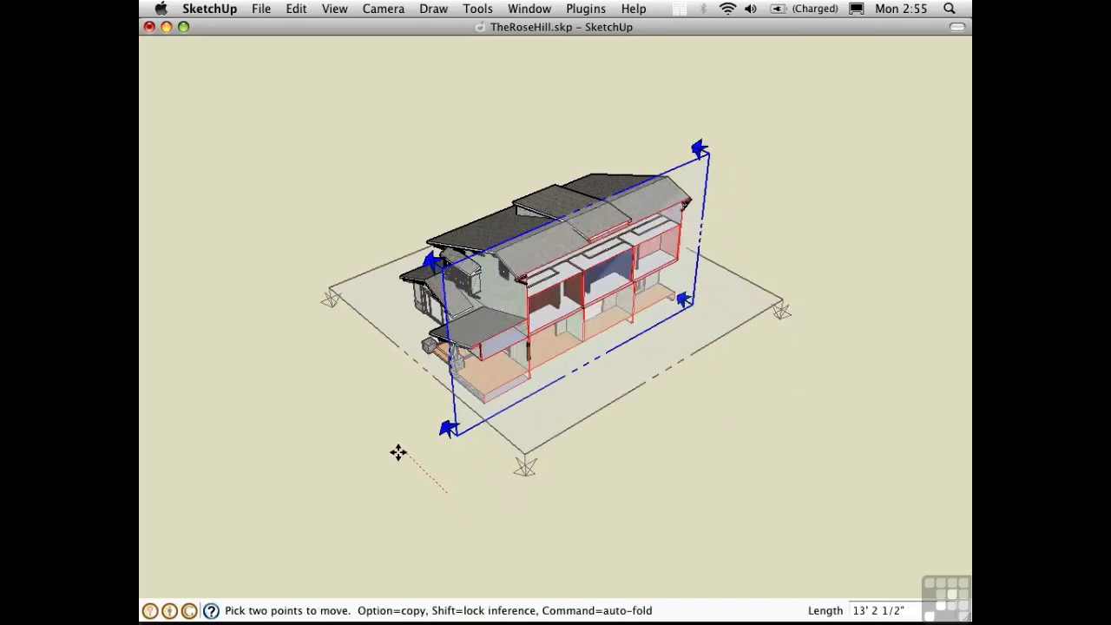
pyautogui.click(404, 456)
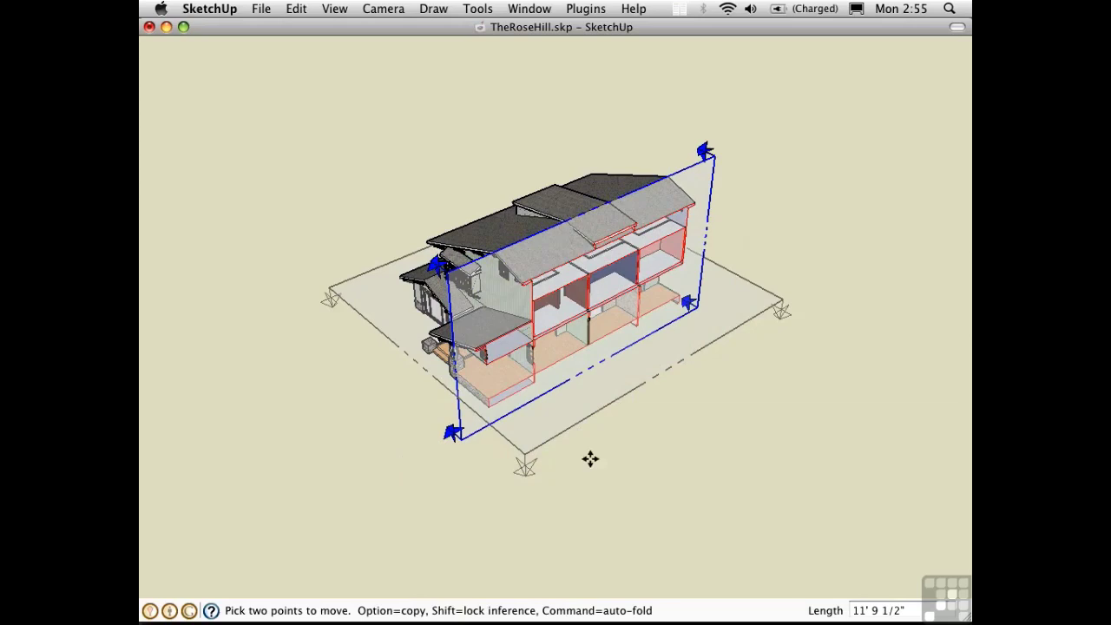
# Orbit and zoom in to face the newly cut side of the house
pyautogui.moveTo(591, 457); pyautogui.dragTo(546, 384, button='middle')
pyautogui.press('z')
pyautogui.moveTo(573, 395); pyautogui.dragTo(578, 321)
pyautogui.moveTo(577, 321); pyautogui.dragTo(602, 328, button='middle')
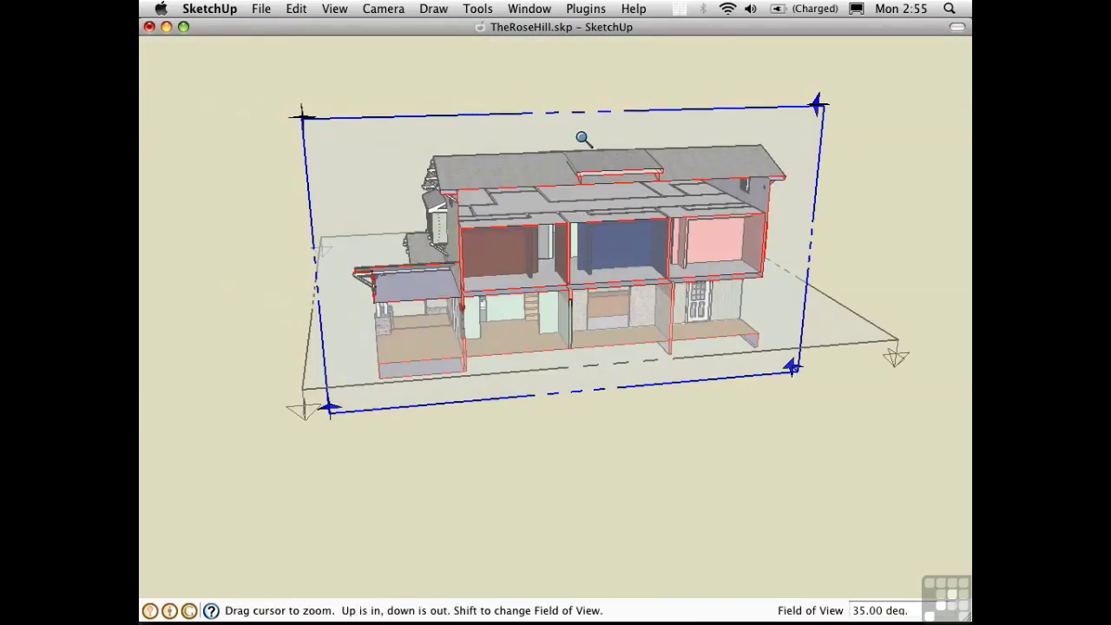
pyautogui.press('space')
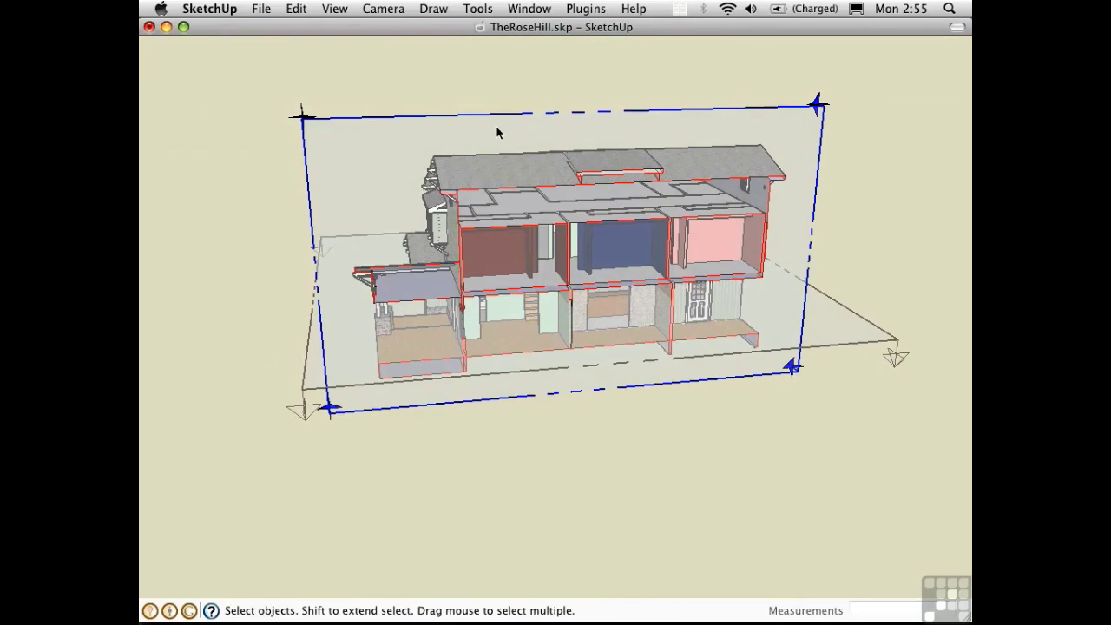
# Align the view face-on to the vertical section plane and zoom in on the side section
pyautogui.rightClick(484, 121)
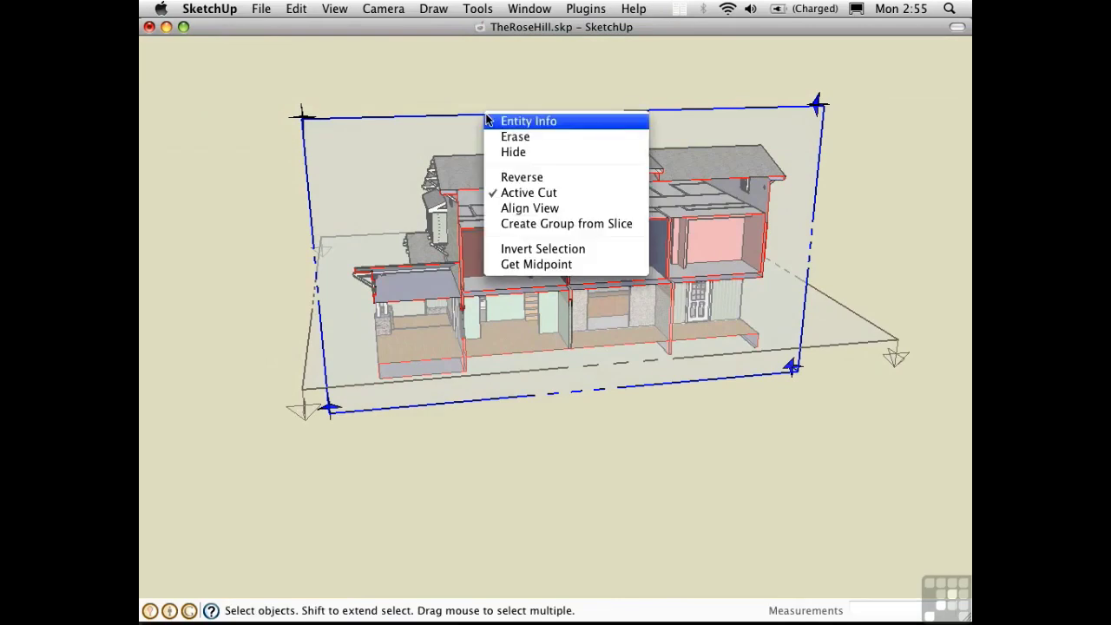
pyautogui.click(519, 208)
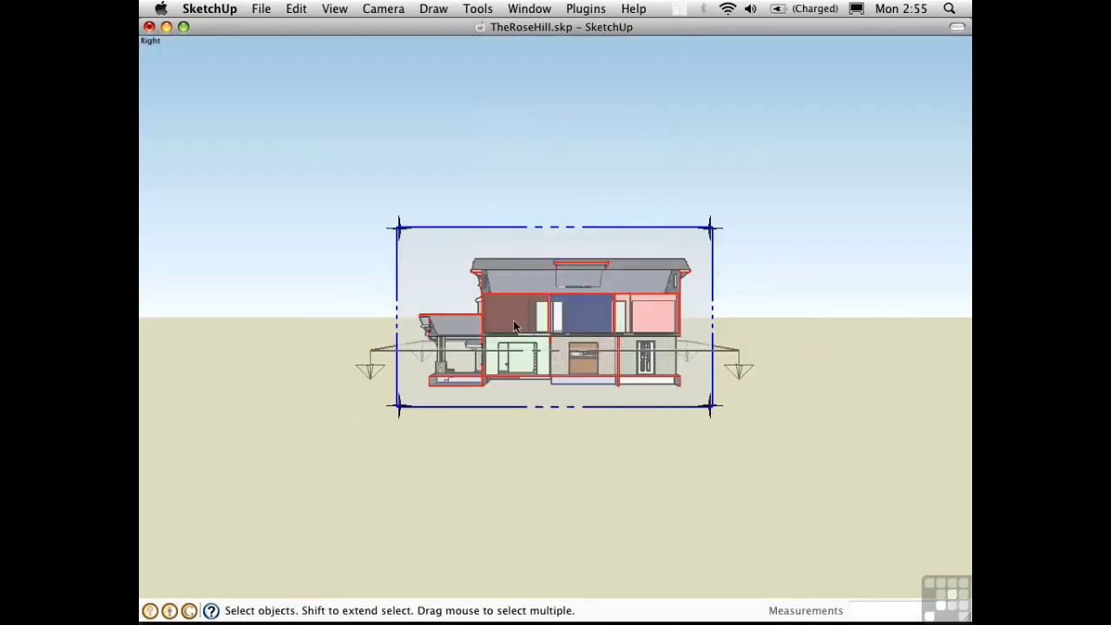
pyautogui.press('z')
pyautogui.moveTo(499, 330); pyautogui.dragTo(526, 152)
pyautogui.press('space')
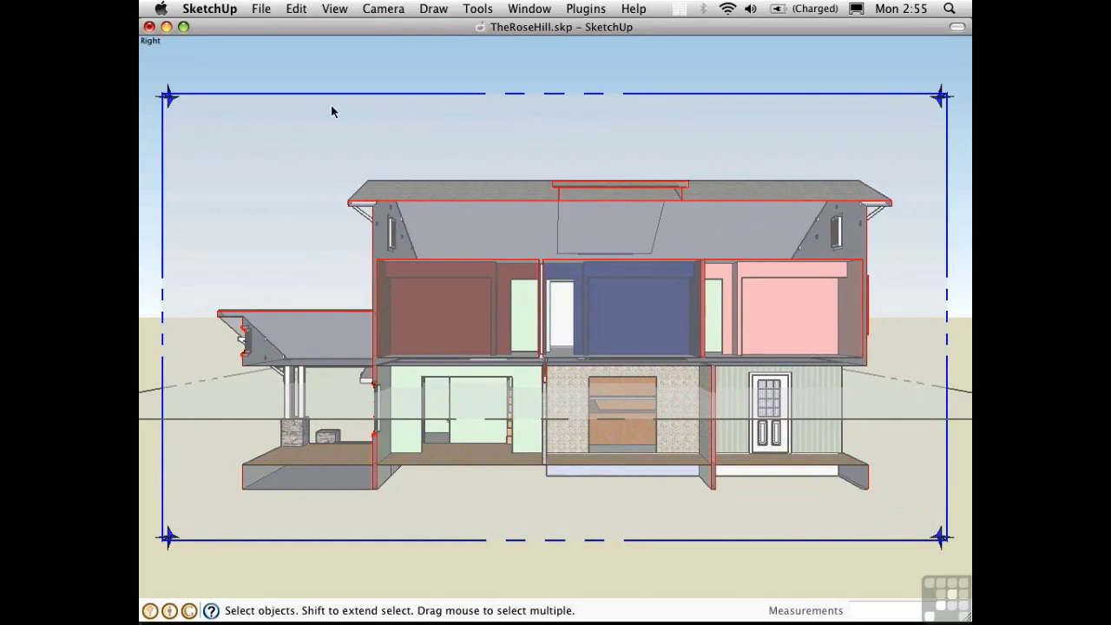
# Hide the section plane outlines and view the section in parallel projection, then back to perspective
pyautogui.click(425, 71)
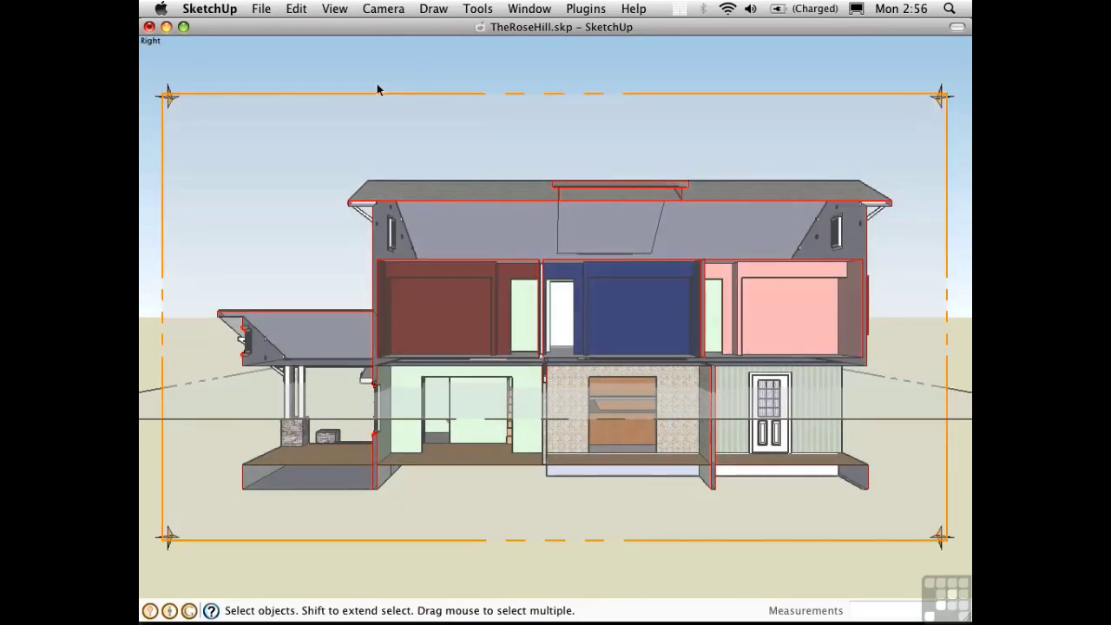
pyautogui.hotkey('ctrl', 'shift', 'p')
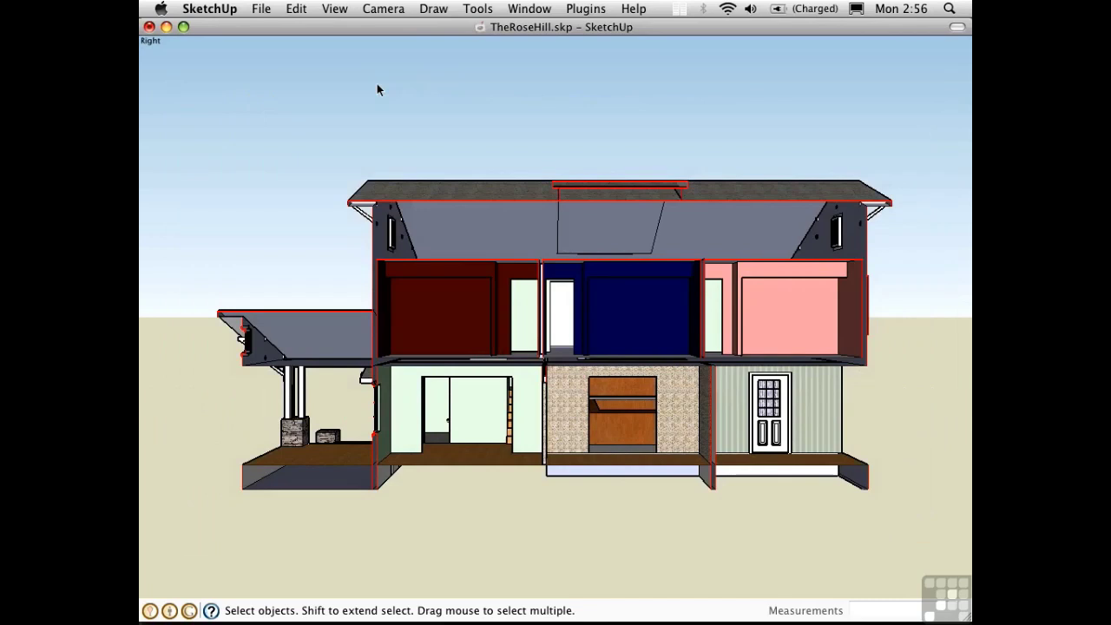
pyautogui.press('pagedown')
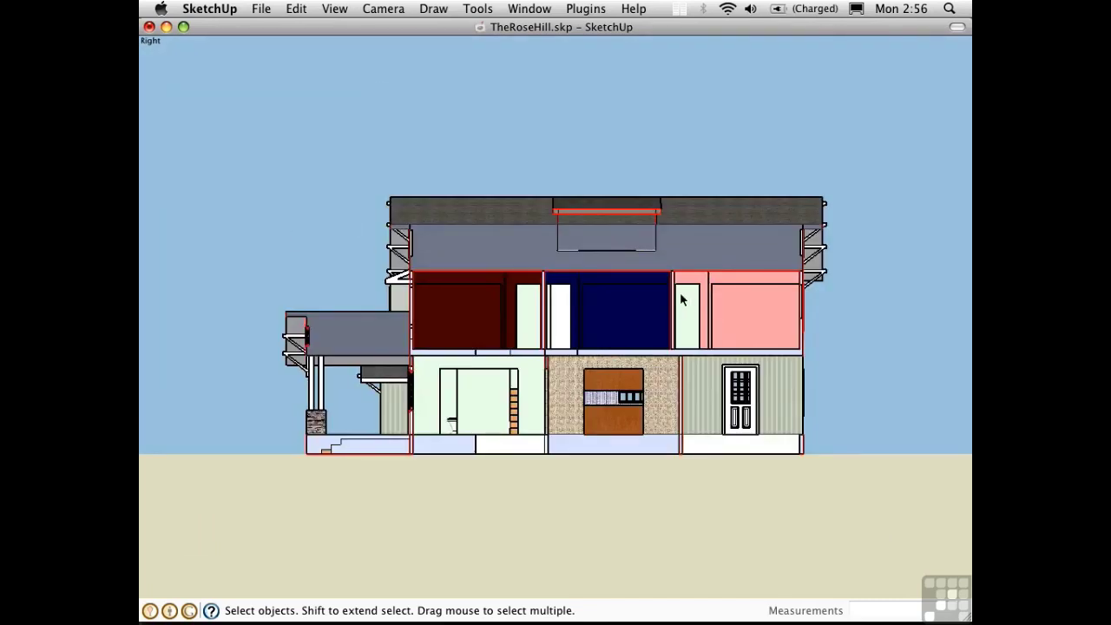
pyautogui.press('pageup')
# Zoom out to the whole house, show section planes again, and select the ground-level plane
pyautogui.moveTo(678, 296); pyautogui.dragTo(486, 433, button='middle')
pyautogui.press('z')
pyautogui.moveTo(508, 360); pyautogui.dragTo(491, 415)
pyautogui.hotkey('alt', 's')
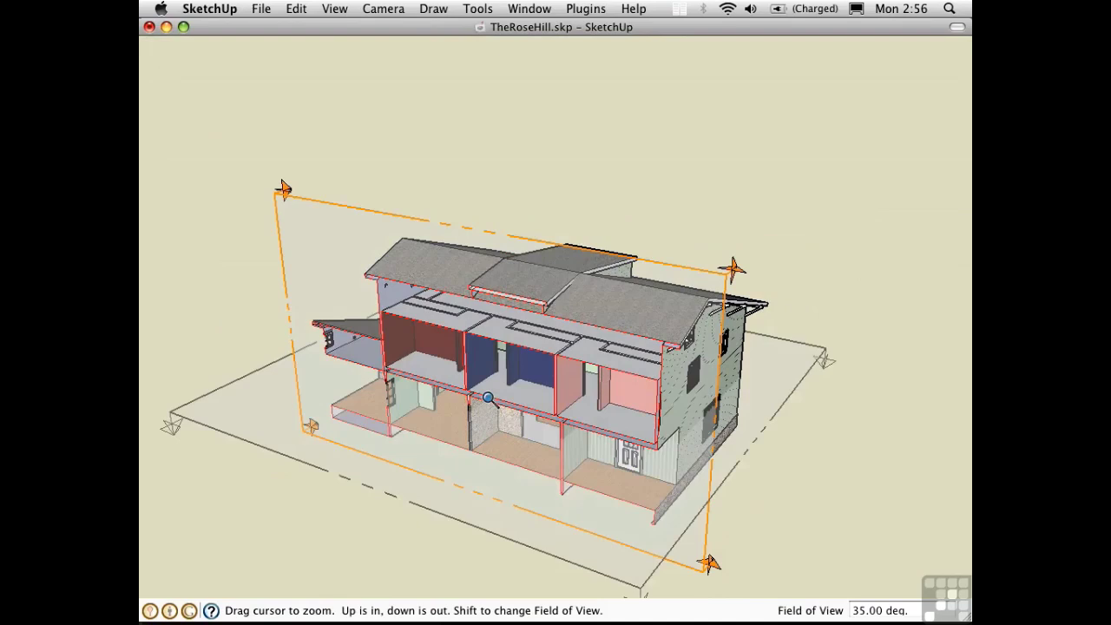
pyautogui.press('space')
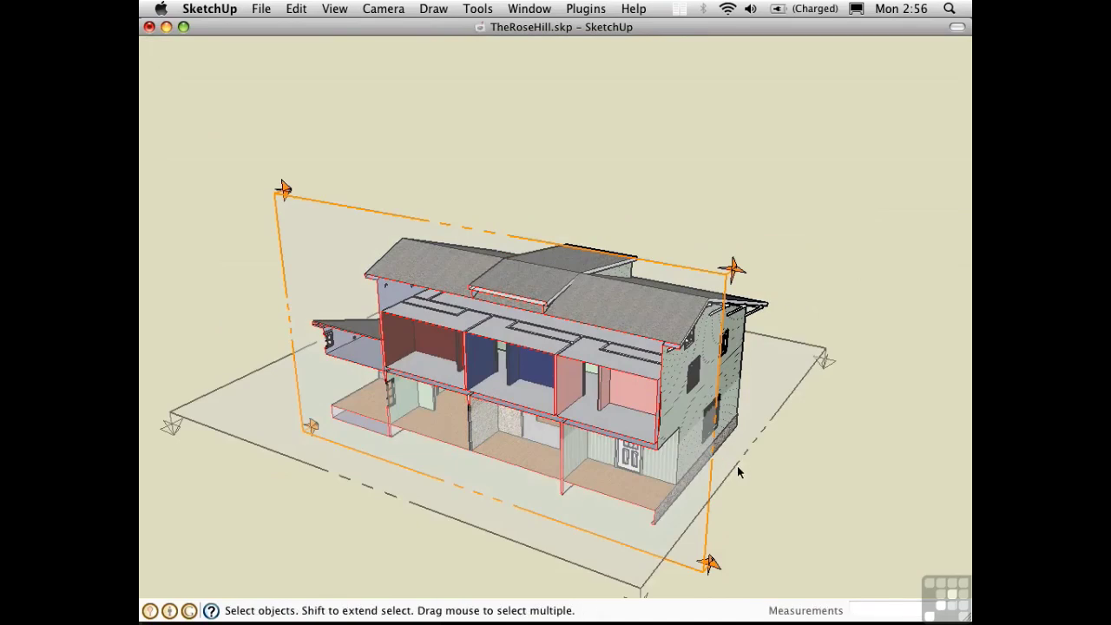
pyautogui.click(736, 472)
pyautogui.rightClick(738, 469)
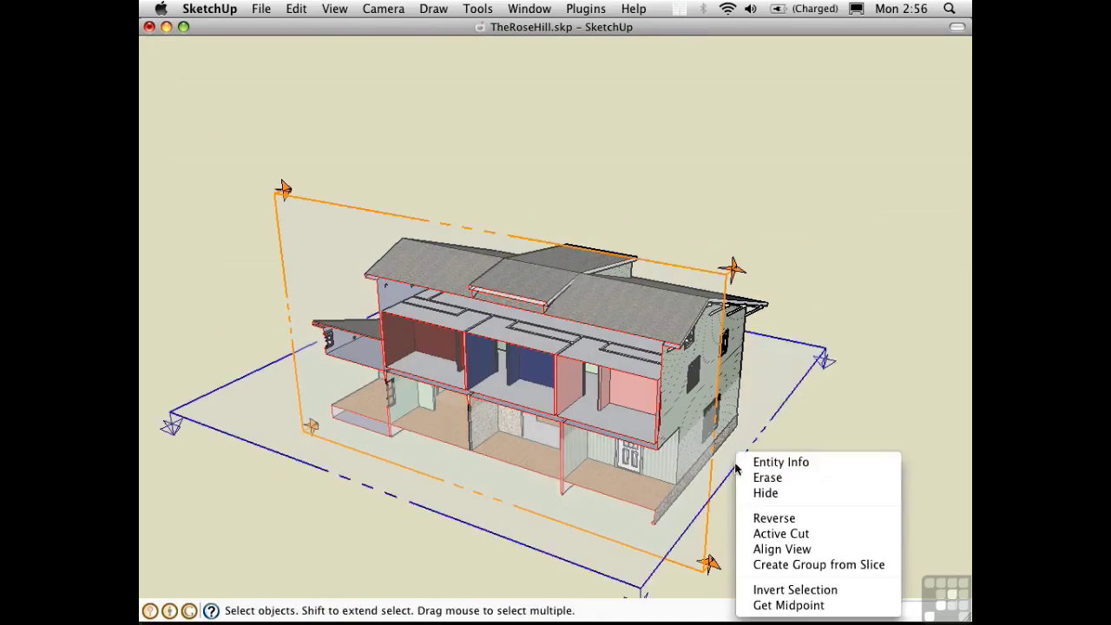
# Make the ground-level plane the active cut and create a group from its floor-plan slice
pyautogui.click(782, 534)
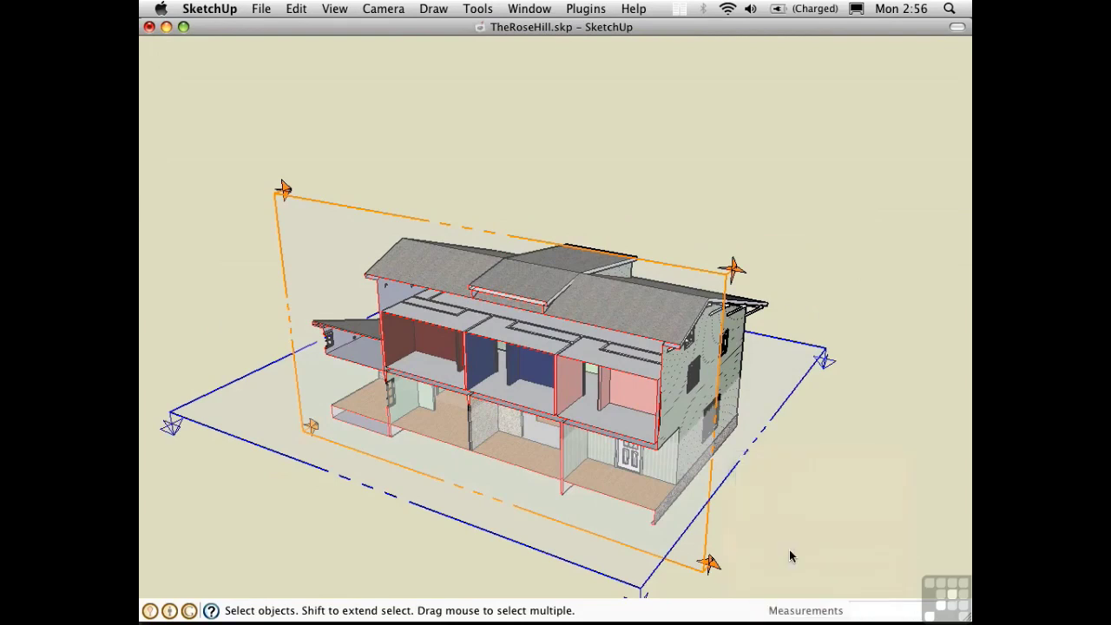
pyautogui.moveTo(743, 453); pyautogui.dragTo(749, 452, button='middle')
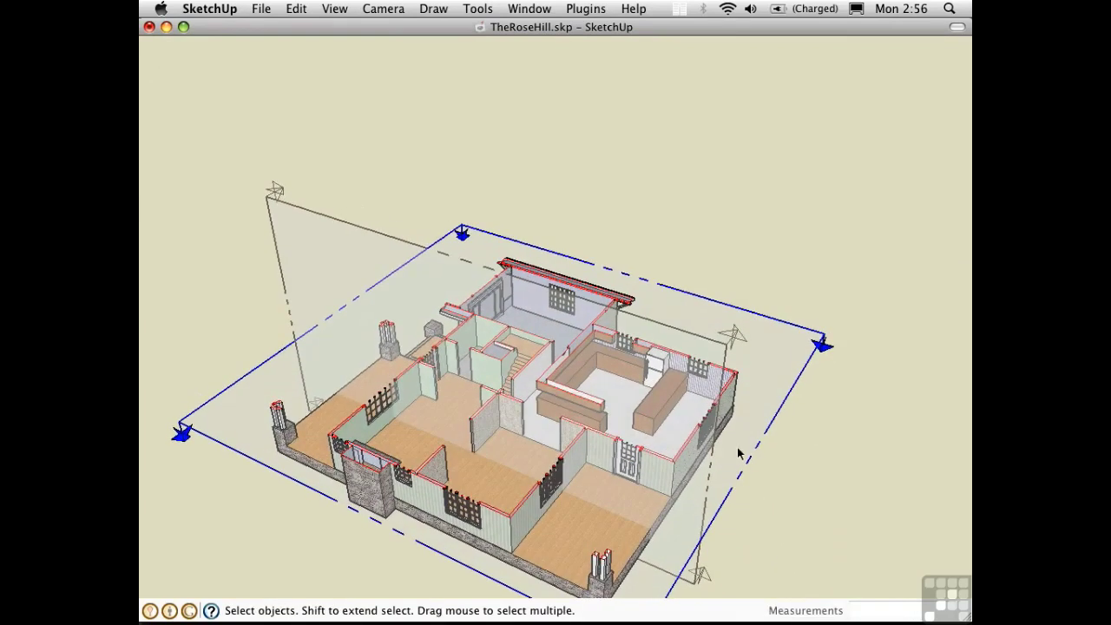
pyautogui.rightClick(777, 423)
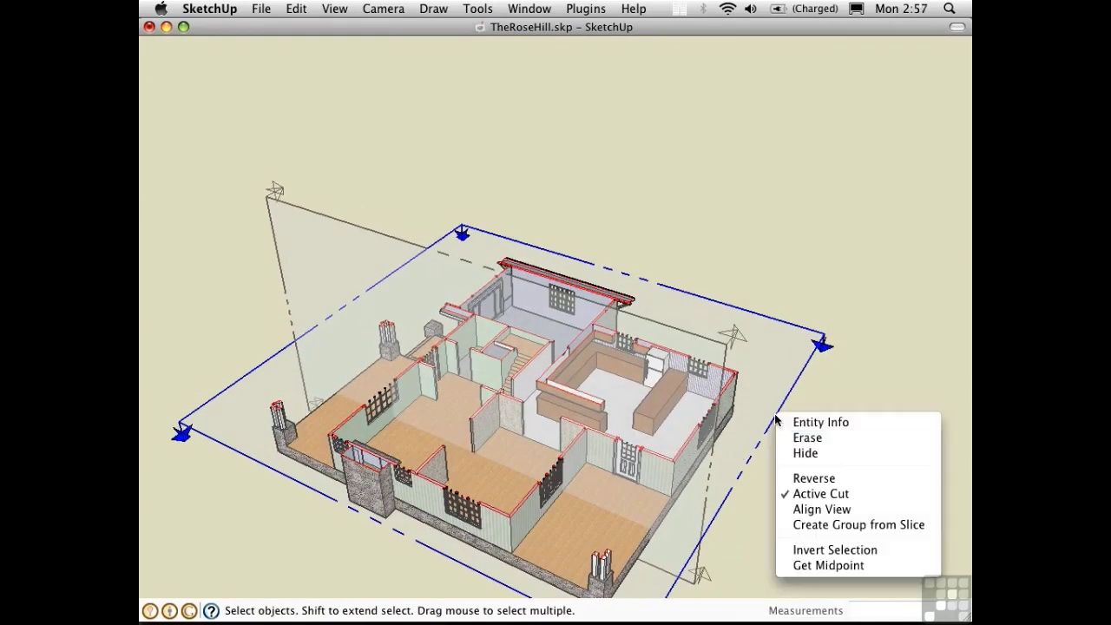
pyautogui.click(827, 525)
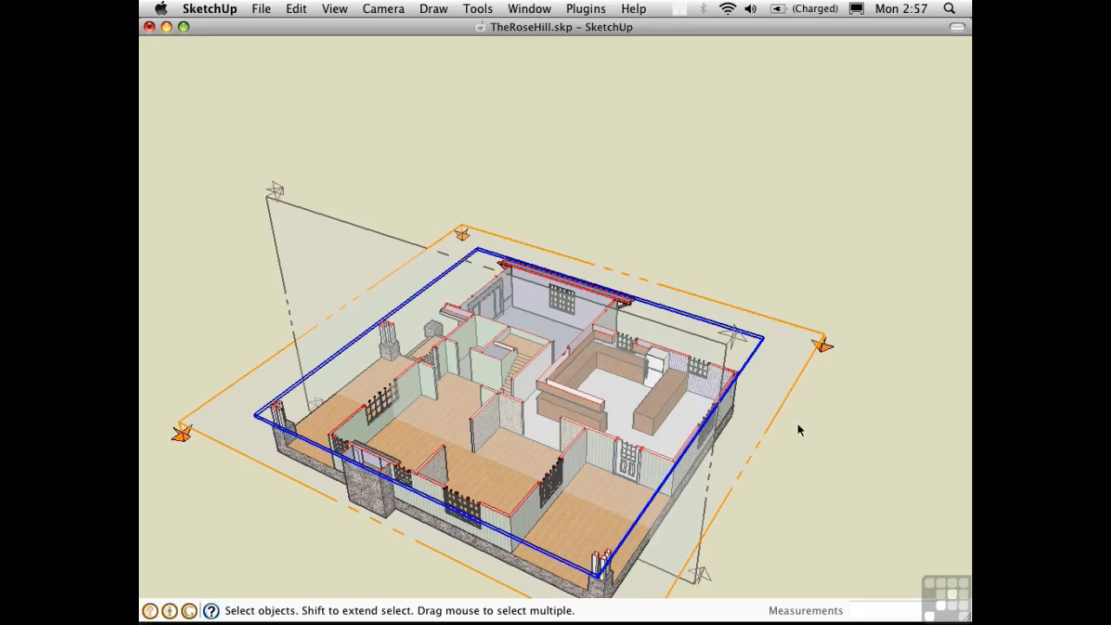
pyautogui.click(799, 384)
# Turn off the horizontal active cut to show the full house, then enable X-ray
pyautogui.rightClick(799, 388)
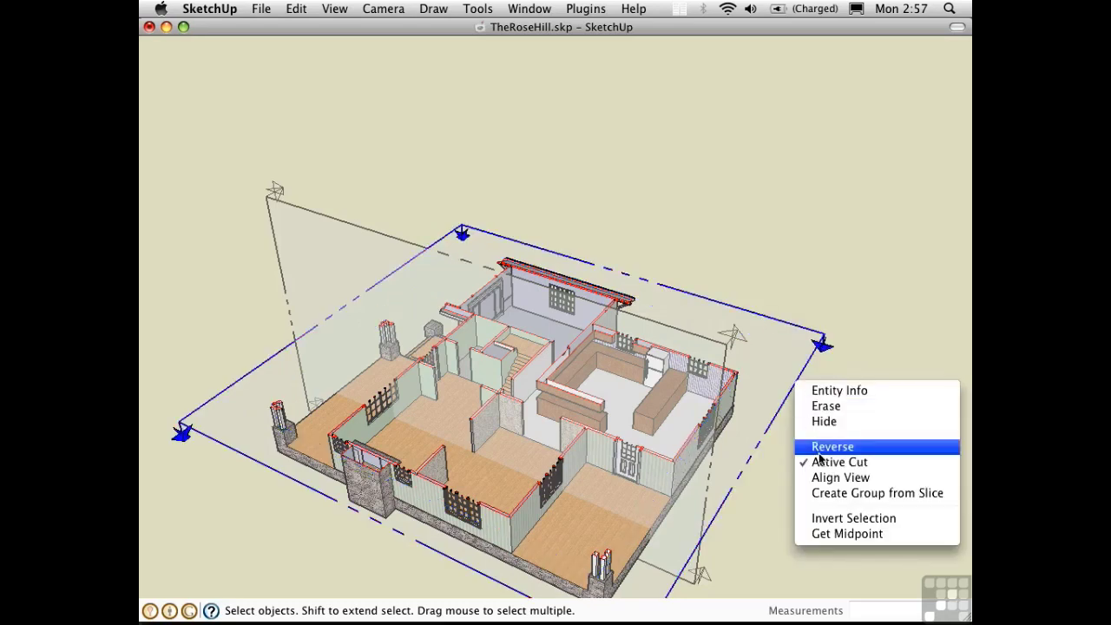
pyautogui.click(822, 462)
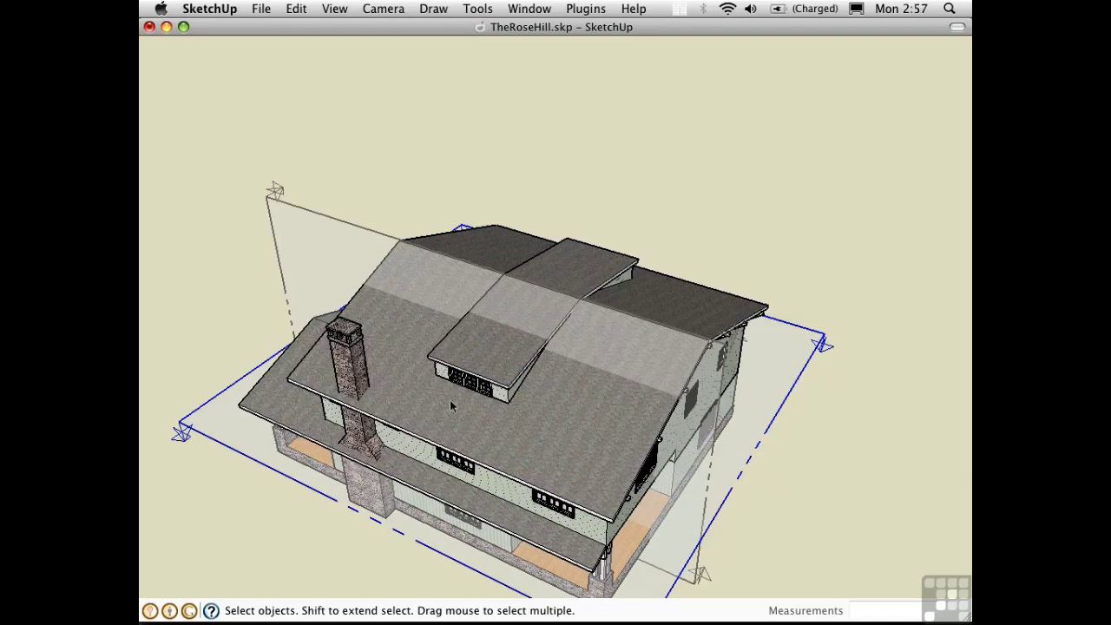
pyautogui.moveTo(450, 399); pyautogui.dragTo(573, 349, button='middle')
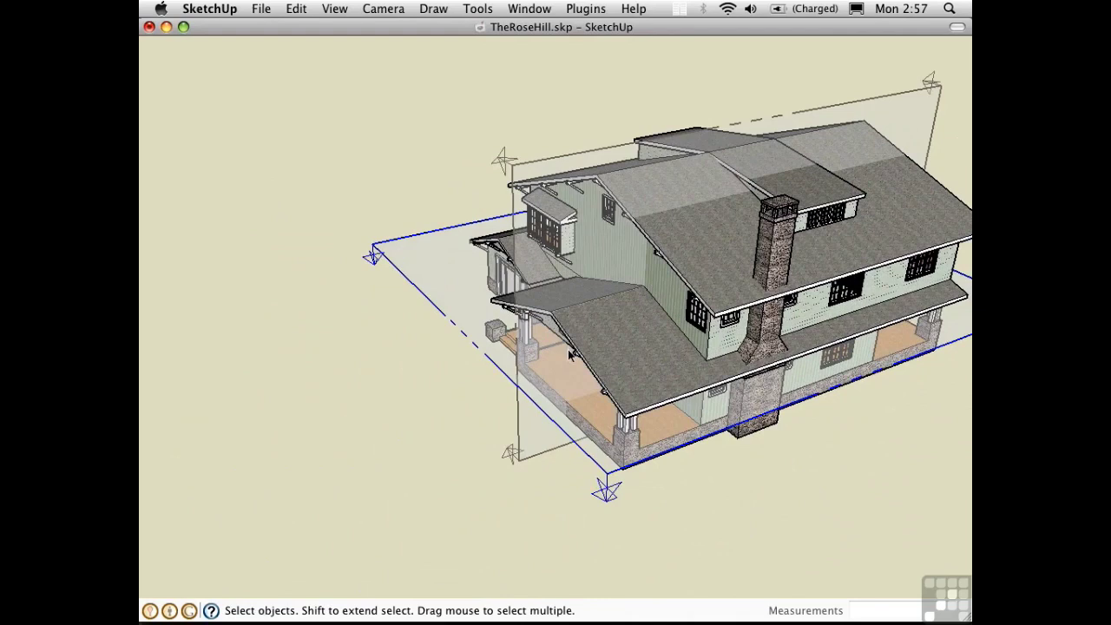
pyautogui.press('x')
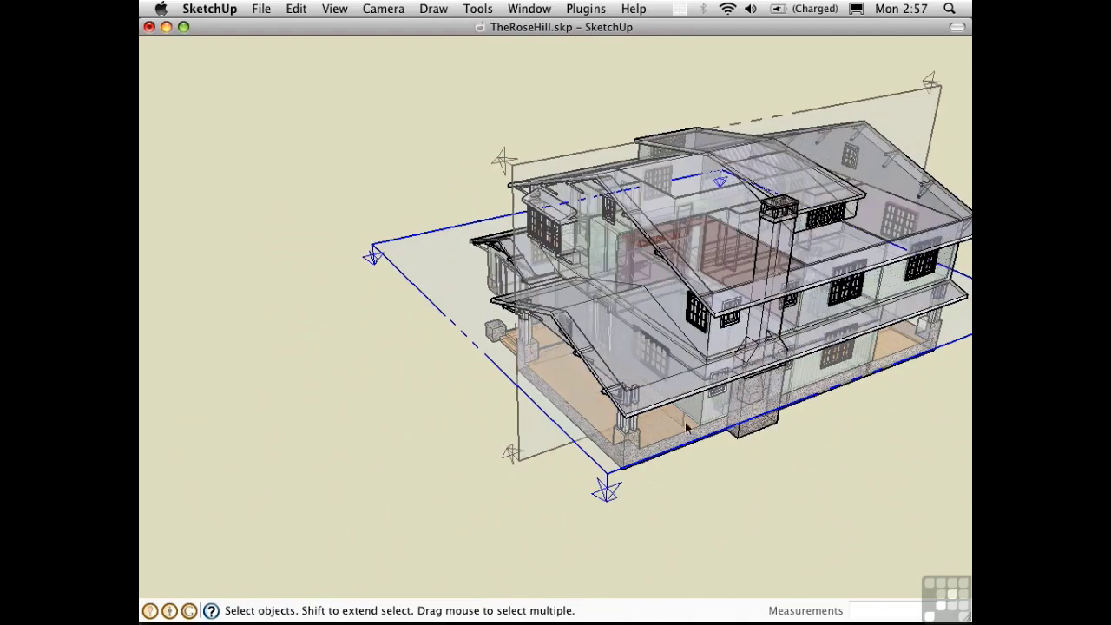
# Move the extracted floor-plan slice group out beside the house
pyautogui.click(700, 386)
pyautogui.press('m')
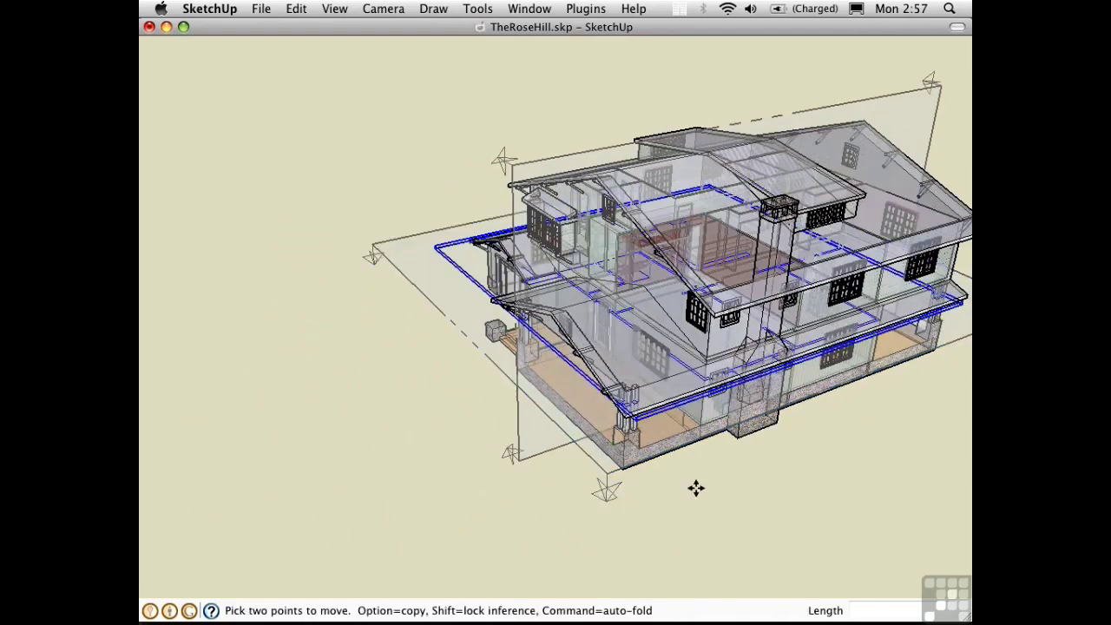
pyautogui.click(787, 453)
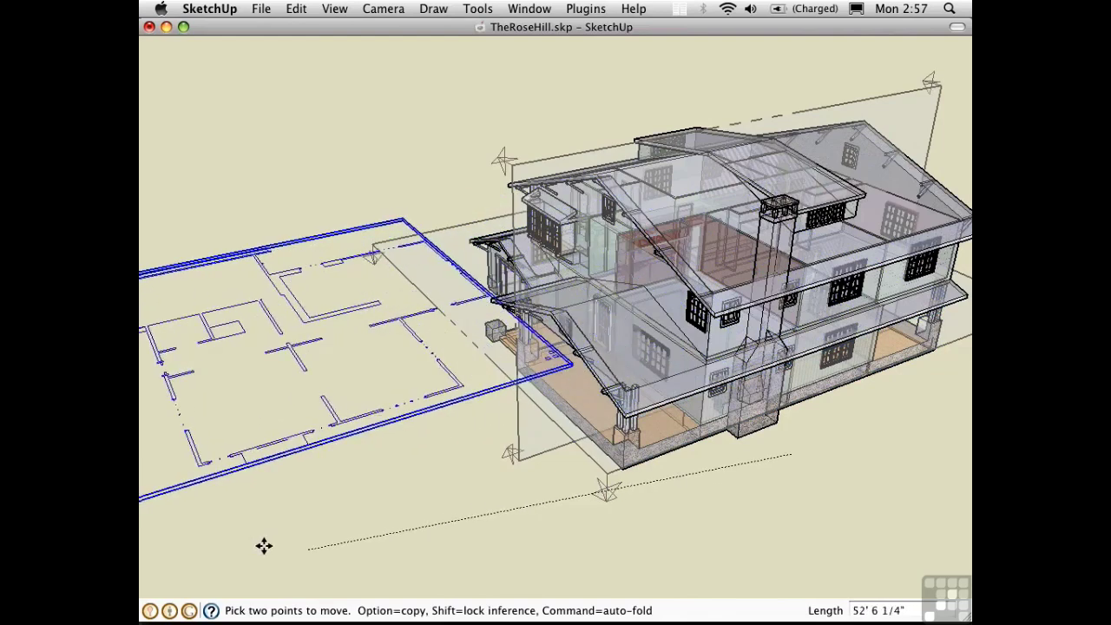
pyautogui.click(309, 226)
pyautogui.press('space')
# Zoom out to show the whole site and delete the horizontal section plane
pyautogui.moveTo(313, 330); pyautogui.dragTo(353, 335, button='middle')
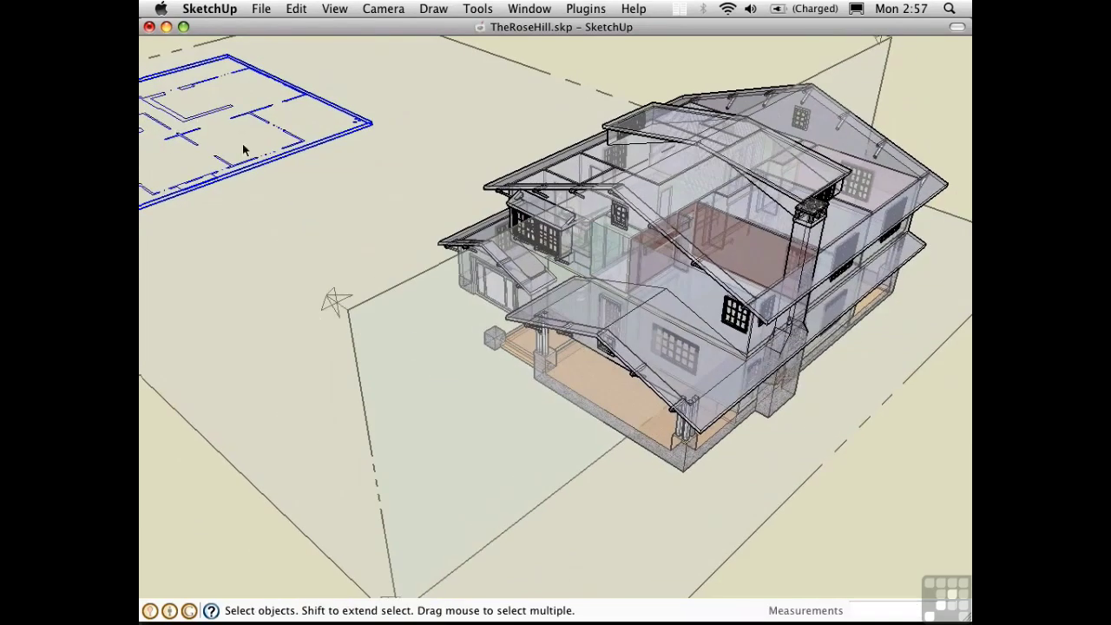
pyautogui.press('z')
pyautogui.moveTo(387, 243); pyautogui.dragTo(407, 379)
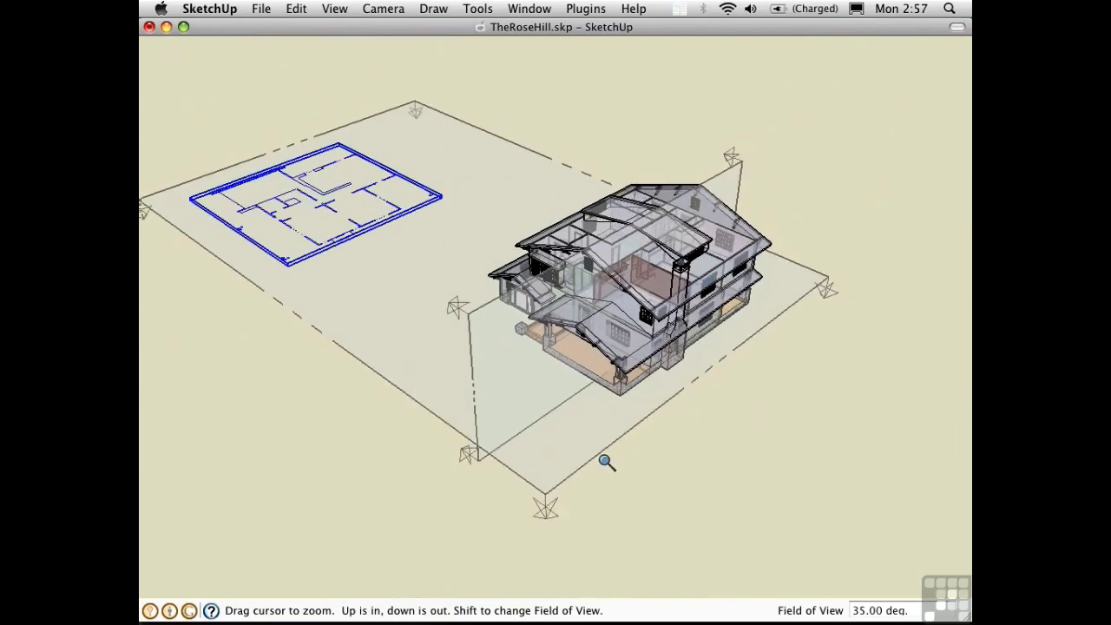
pyautogui.press('space')
pyautogui.moveTo(377, 332); pyautogui.dragTo(332, 369)
pyautogui.press('Delete')
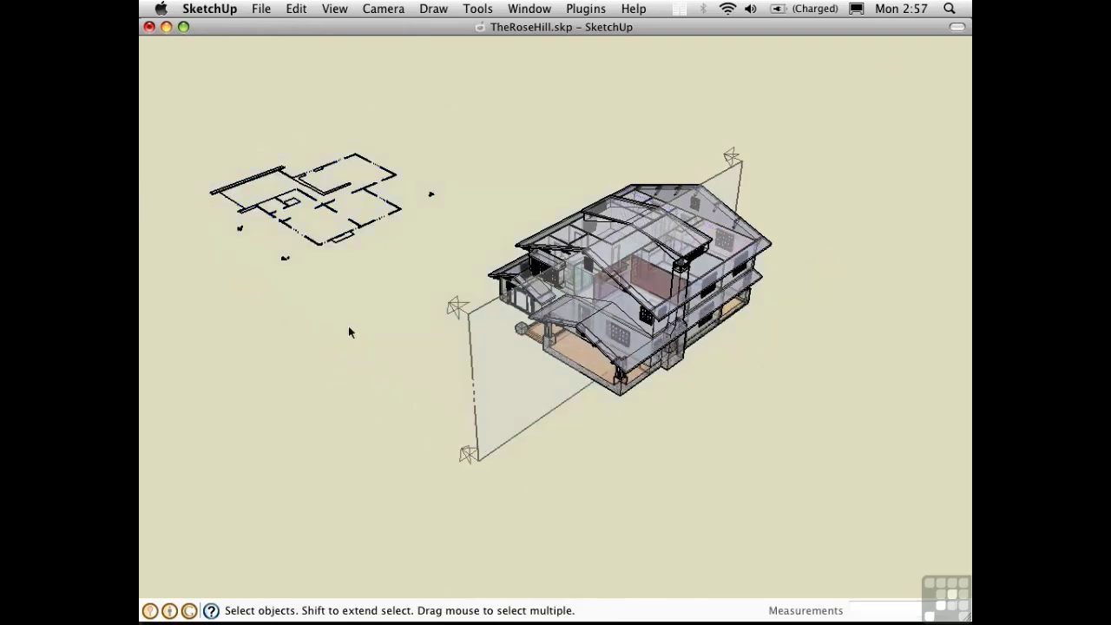
pyautogui.moveTo(350, 333); pyautogui.dragTo(328, 268, button='middle')
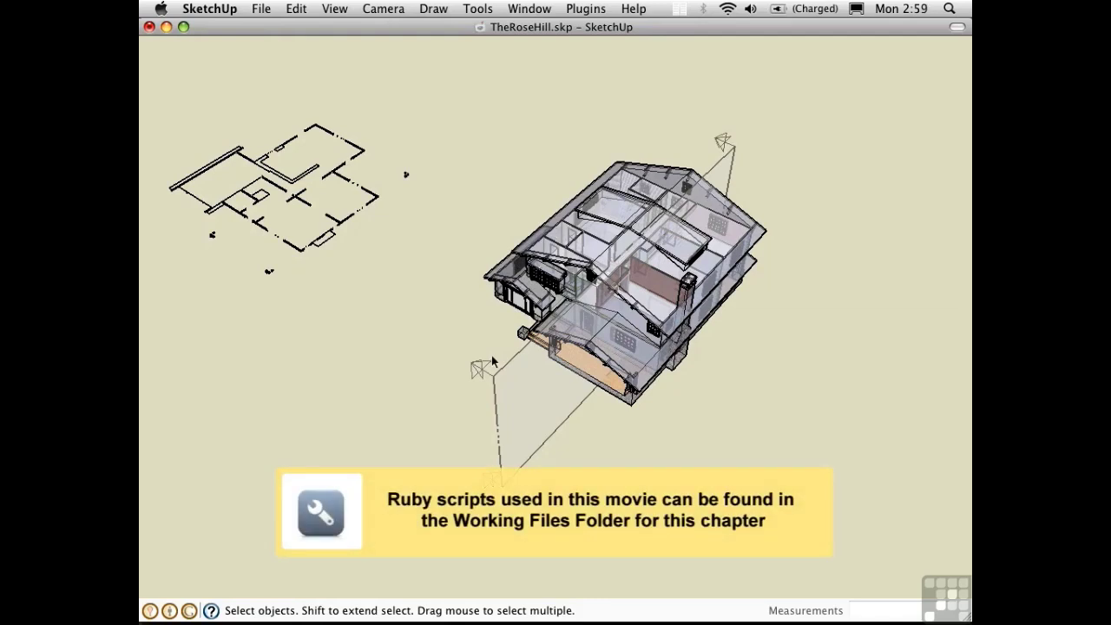
# Enable the Section Cut Face extension in the Preferences extensions list
pyautogui.click(209, 9)
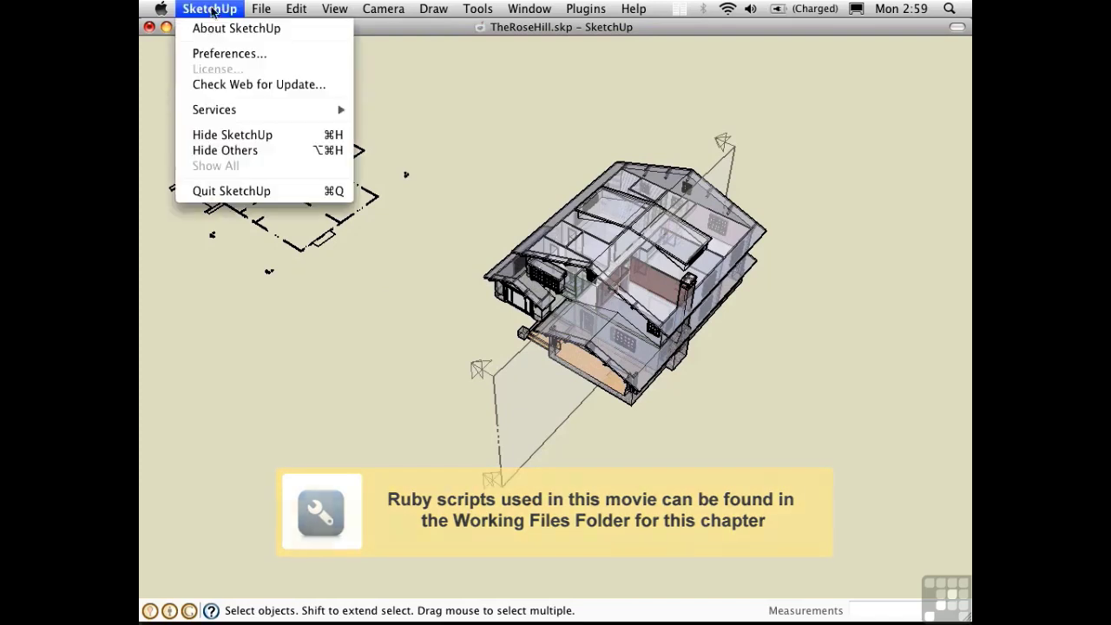
pyautogui.click(216, 53)
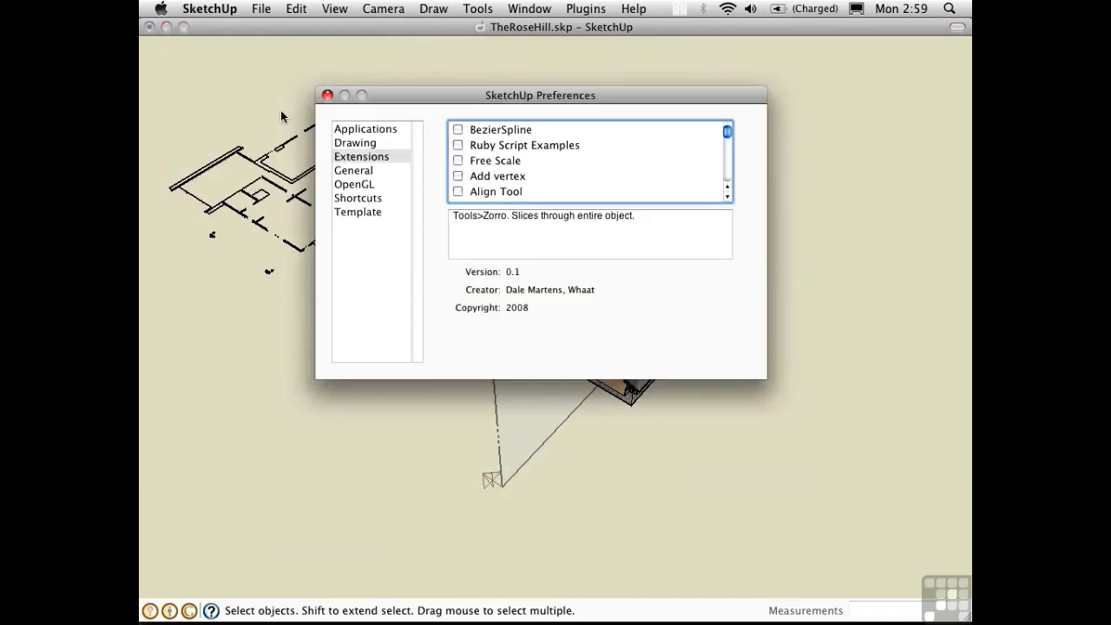
pyautogui.click(355, 159)
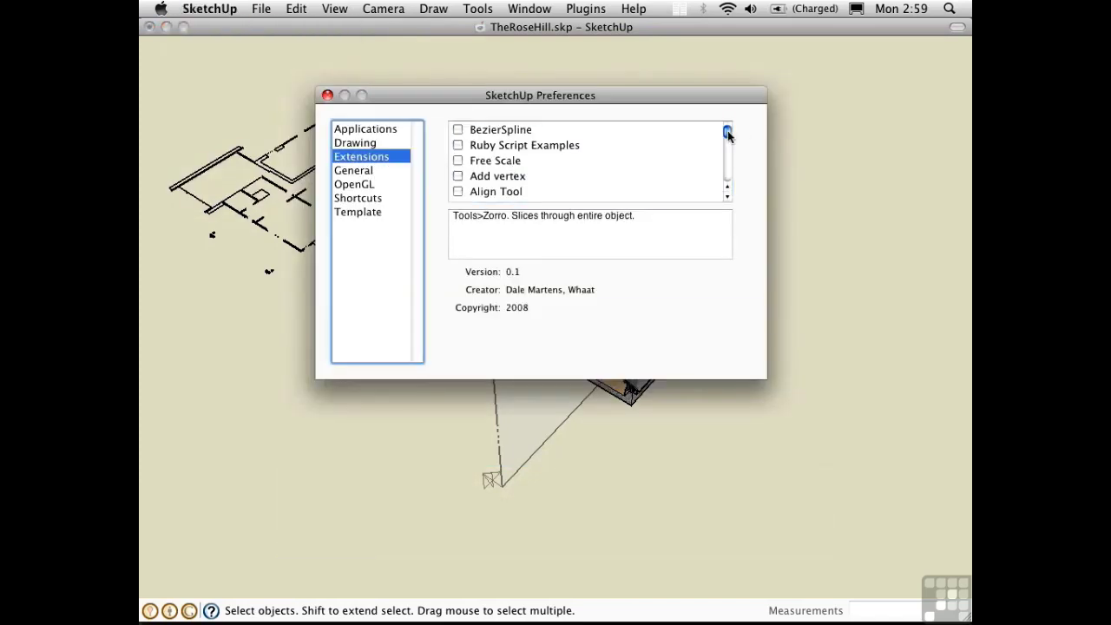
pyautogui.moveTo(728, 133); pyautogui.dragTo(728, 159)
pyautogui.click(511, 163)
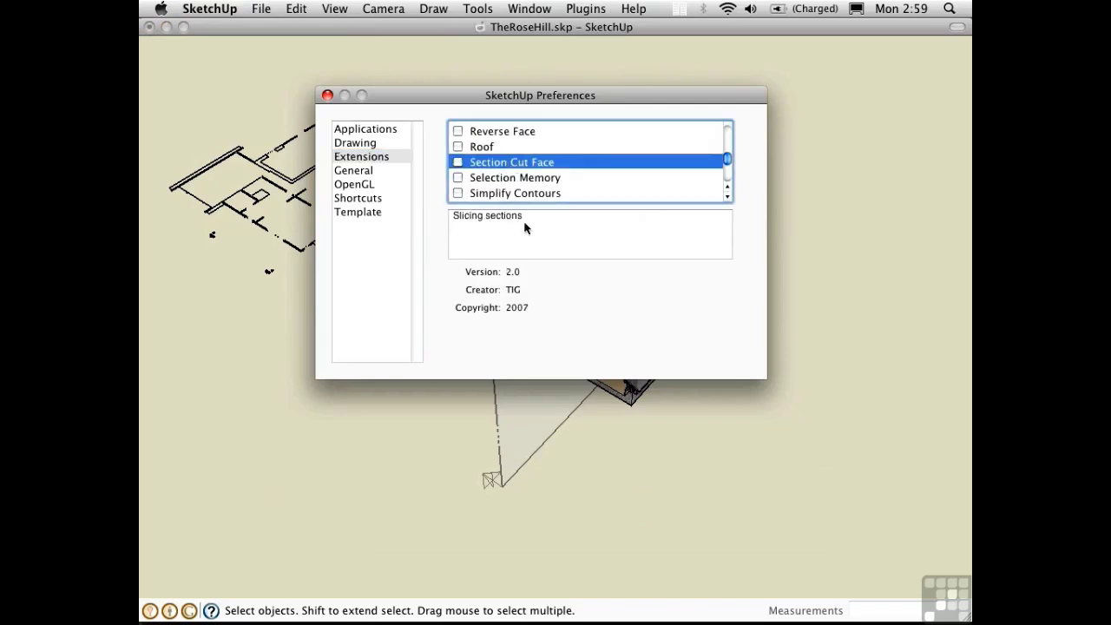
pyautogui.click(458, 163)
# Enable the Zorro extension and close Preferences
pyautogui.moveTo(727, 163); pyautogui.dragTo(728, 177)
pyautogui.click(458, 172)
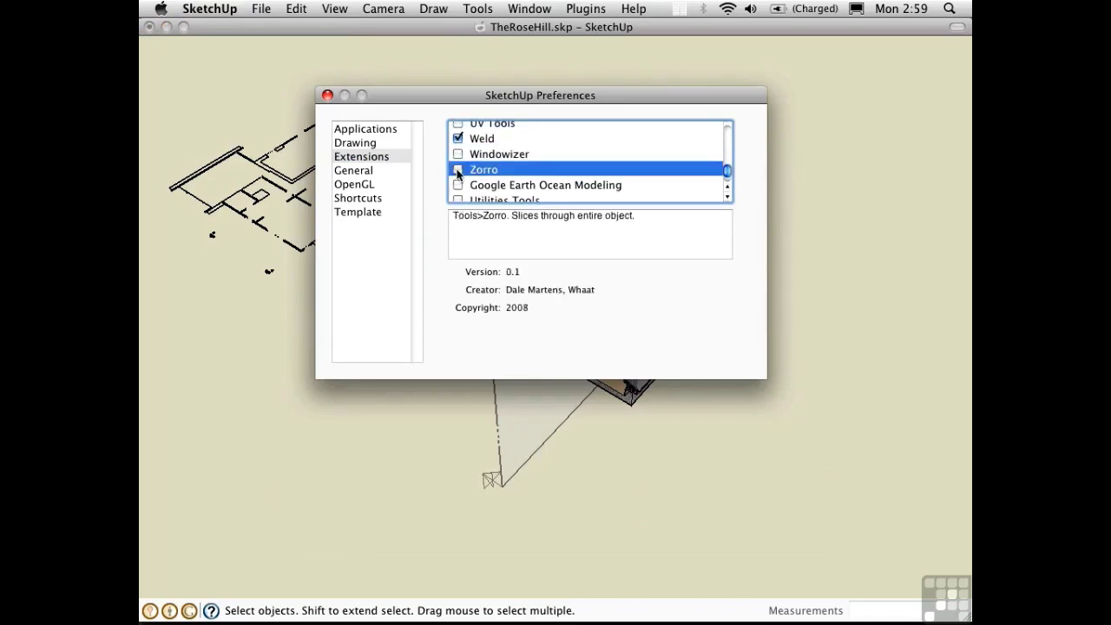
pyautogui.click(459, 170)
pyautogui.click(327, 95)
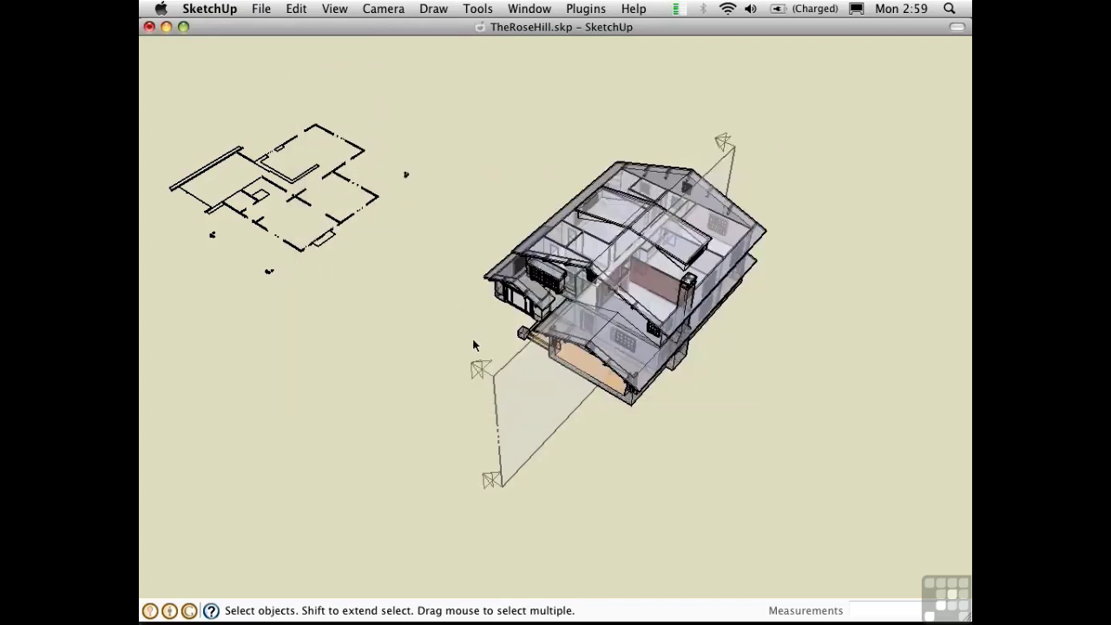
# Make the vertical section plane the active cut through the Rose Hill house
pyautogui.click(495, 377)
pyautogui.rightClick(494, 377)
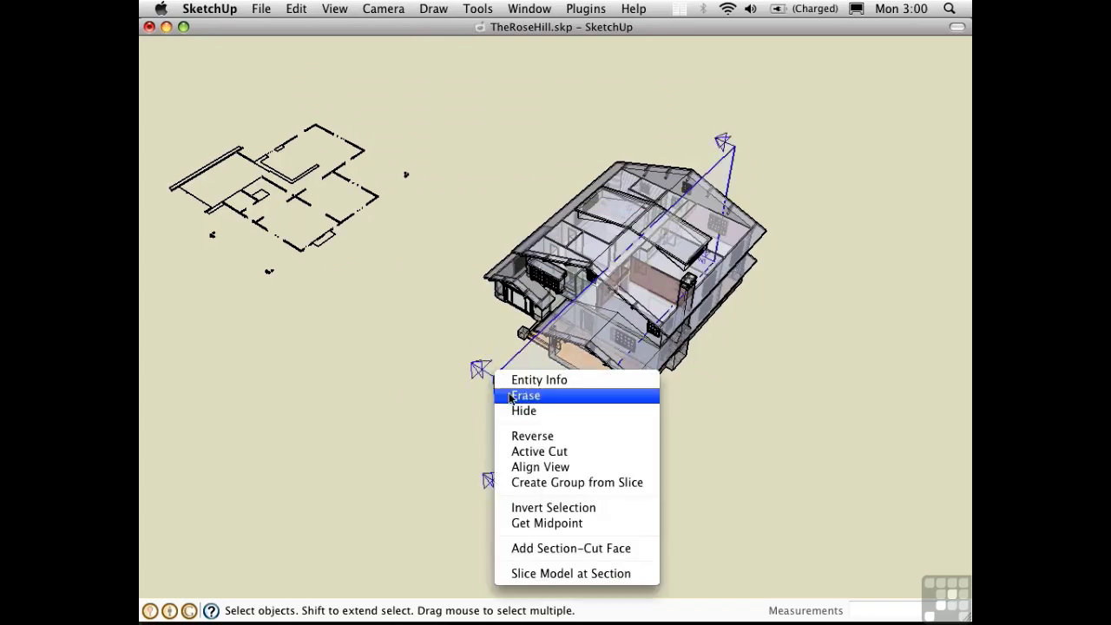
pyautogui.click(533, 452)
pyautogui.moveTo(538, 442); pyautogui.dragTo(443, 217, button='middle')
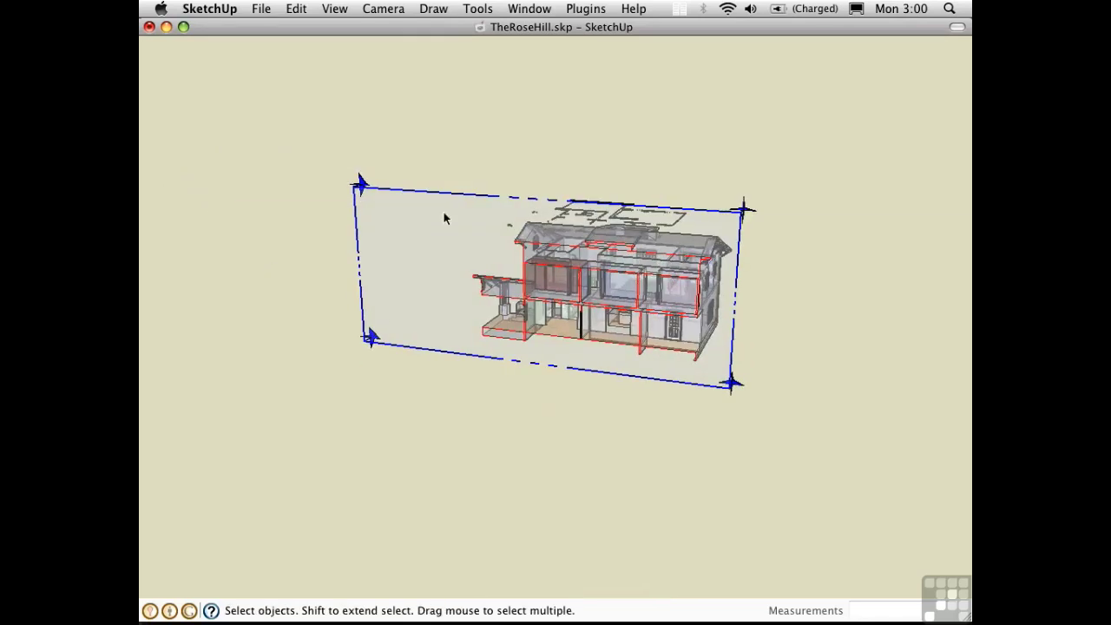
# Slice the house model at the section plane, then begin moving the plane away
pyautogui.rightClick(734, 213)
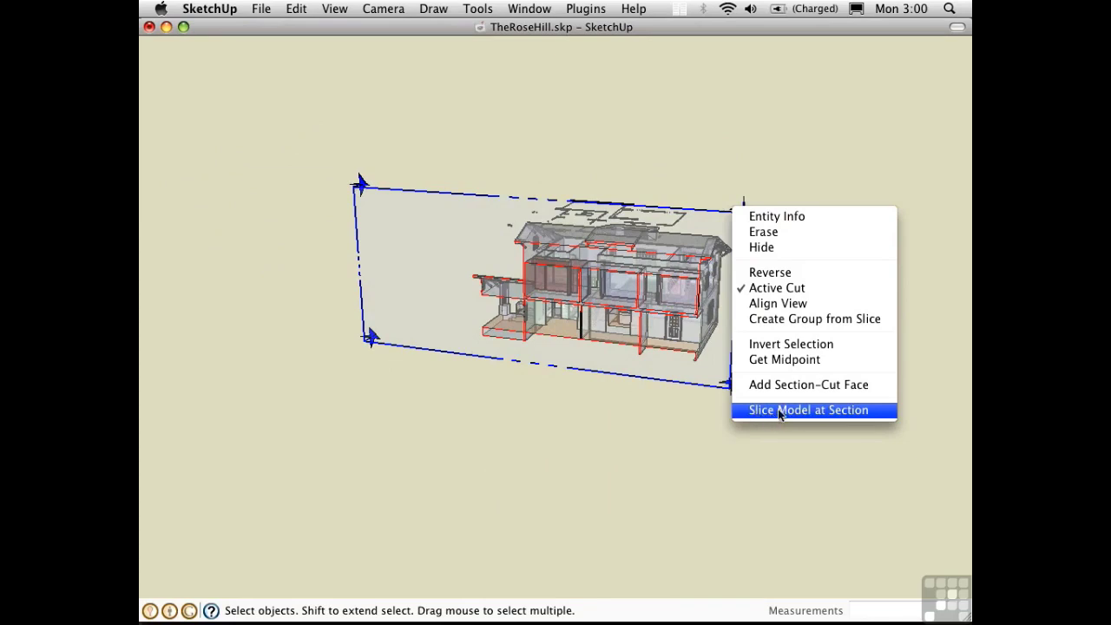
pyautogui.click(800, 412)
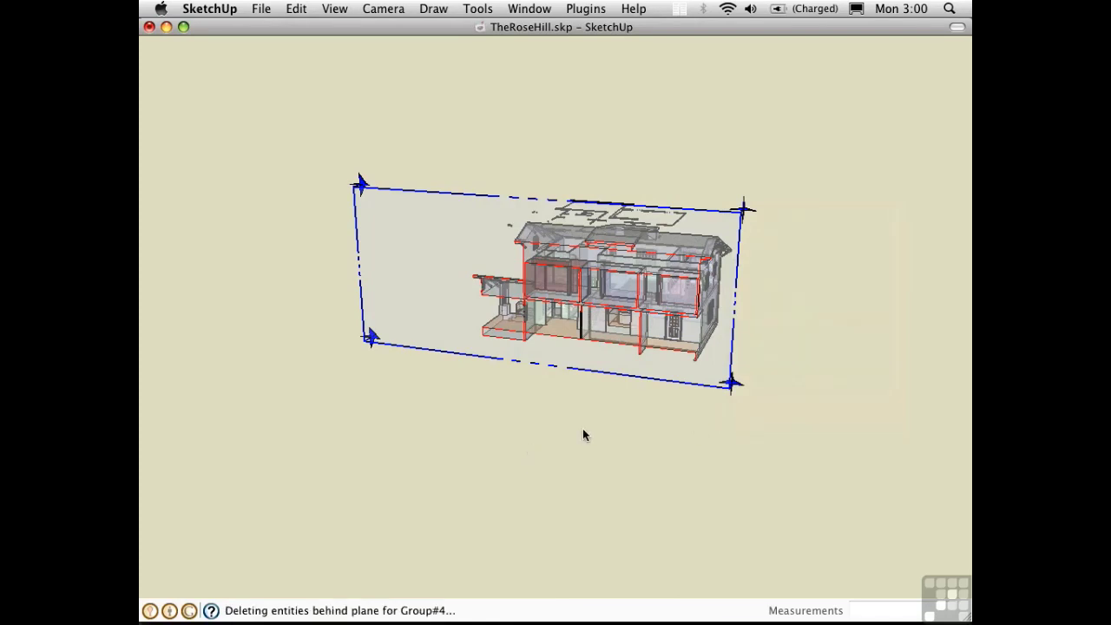
pyautogui.moveTo(616, 417); pyautogui.dragTo(593, 365, button='middle')
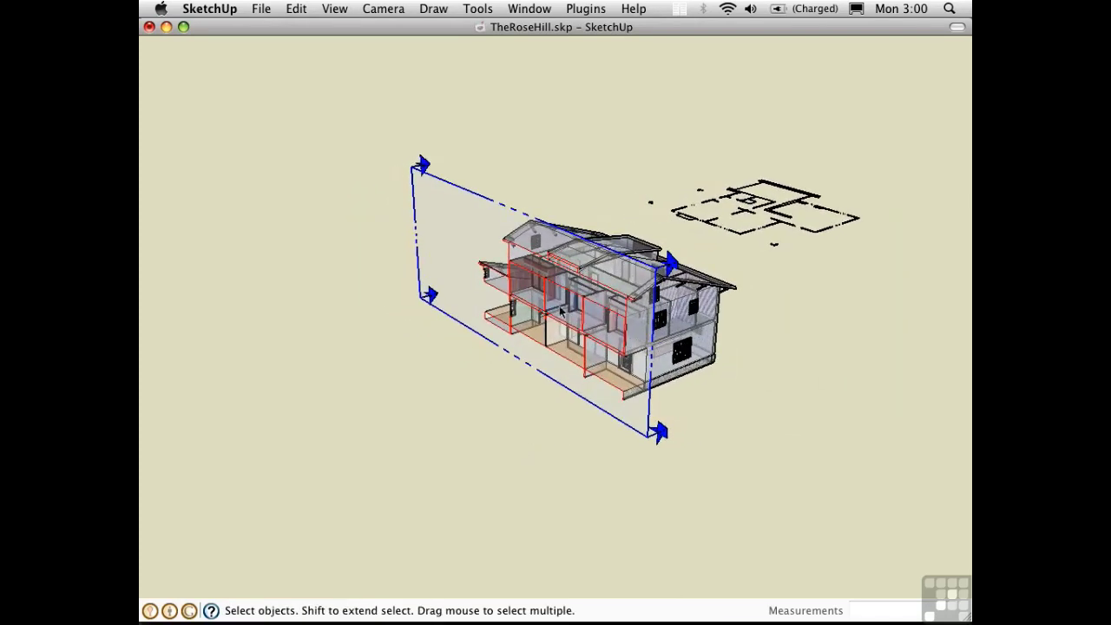
pyautogui.press('m')
pyautogui.click(655, 459)
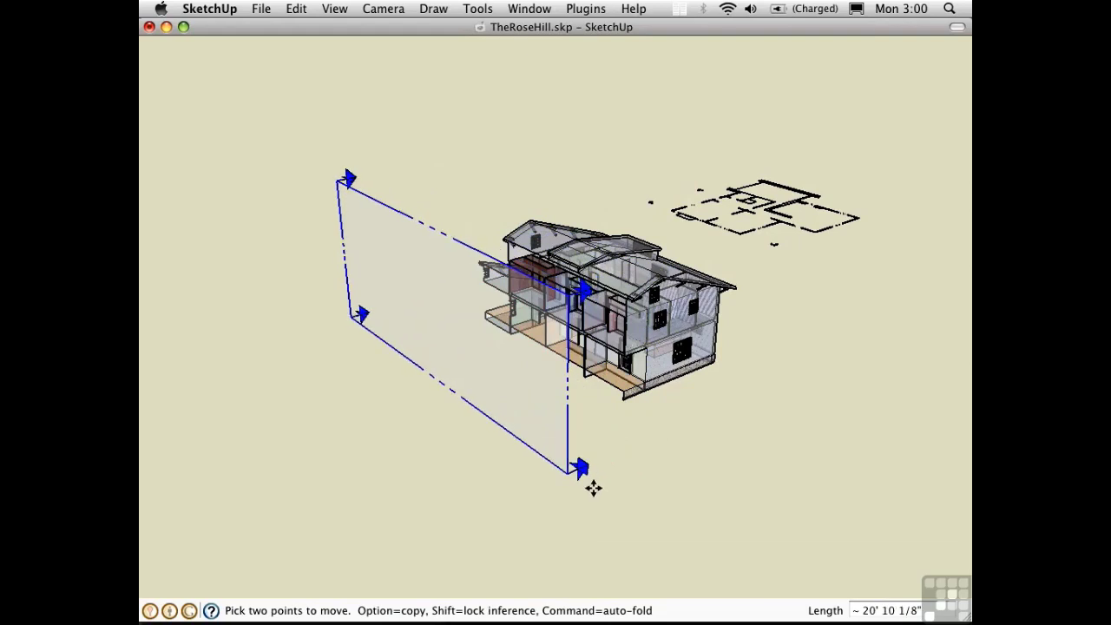
# Place the section plane back through the house and zoom in closer
pyautogui.click(673, 447)
pyautogui.scroll(5, 662, 260)
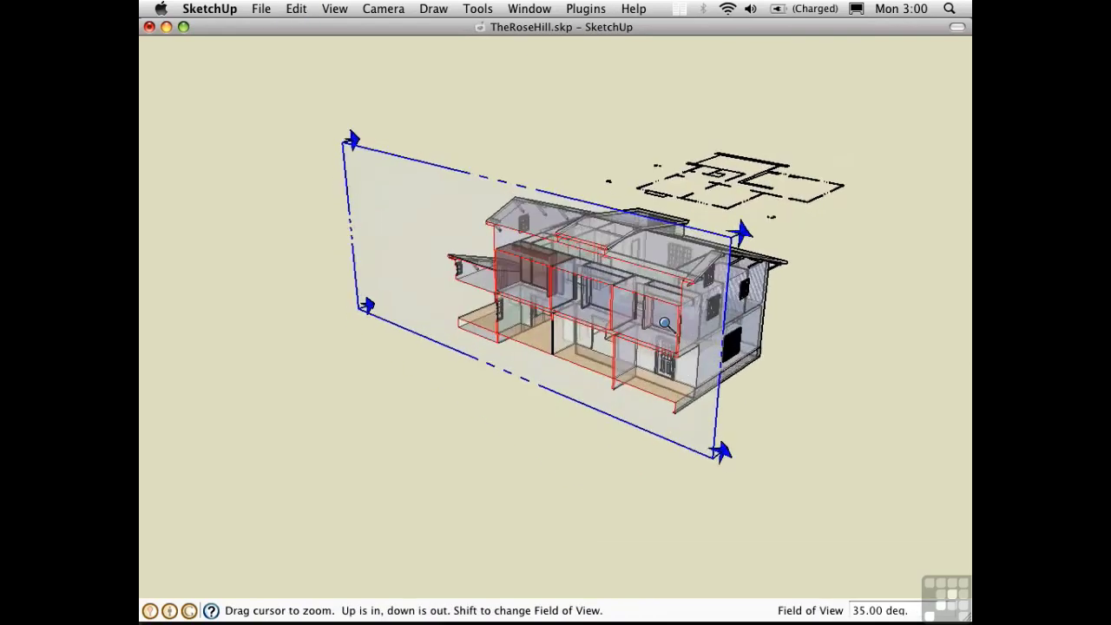
pyautogui.scroll(2, 662, 259)
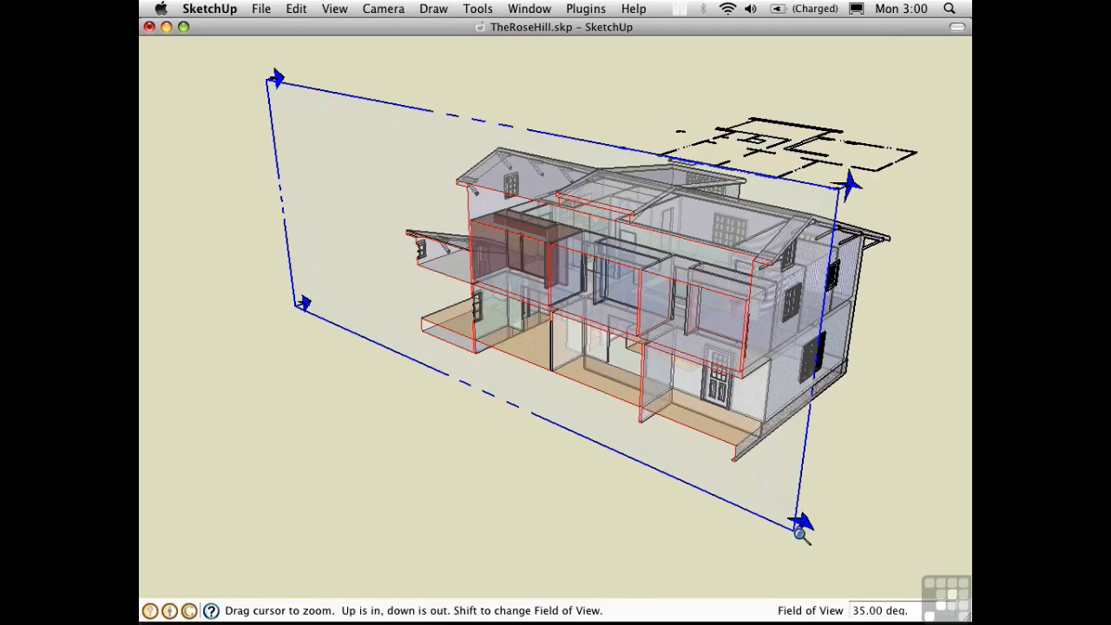
pyautogui.press('space')
# Add a section-cut face with Black cut face and edges on layer CUT-2684053
pyautogui.rightClick(741, 505)
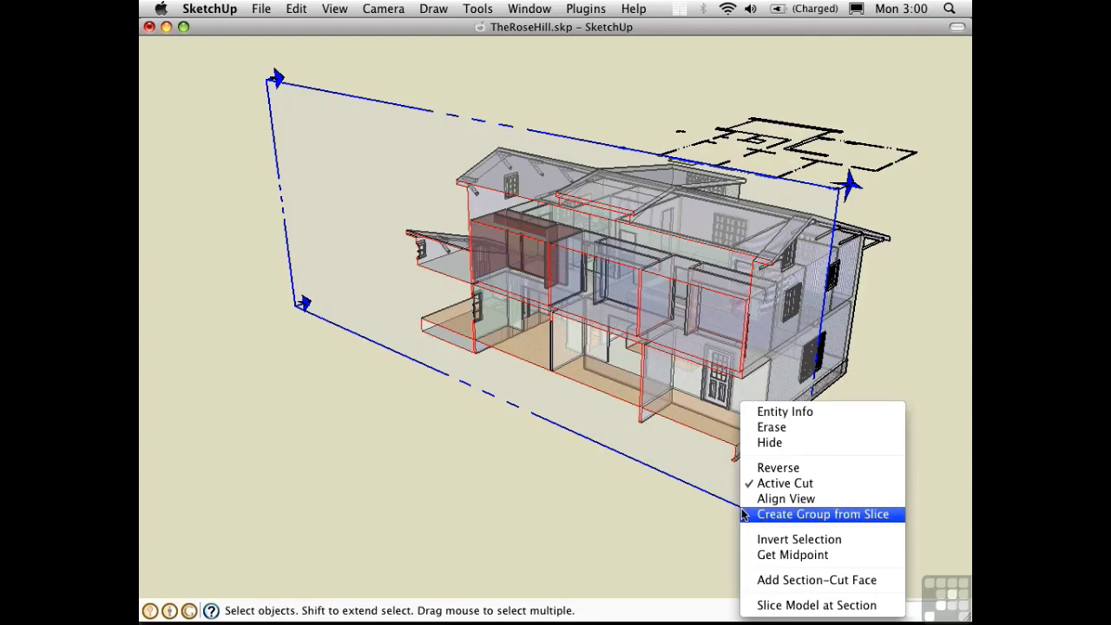
pyautogui.click(777, 586)
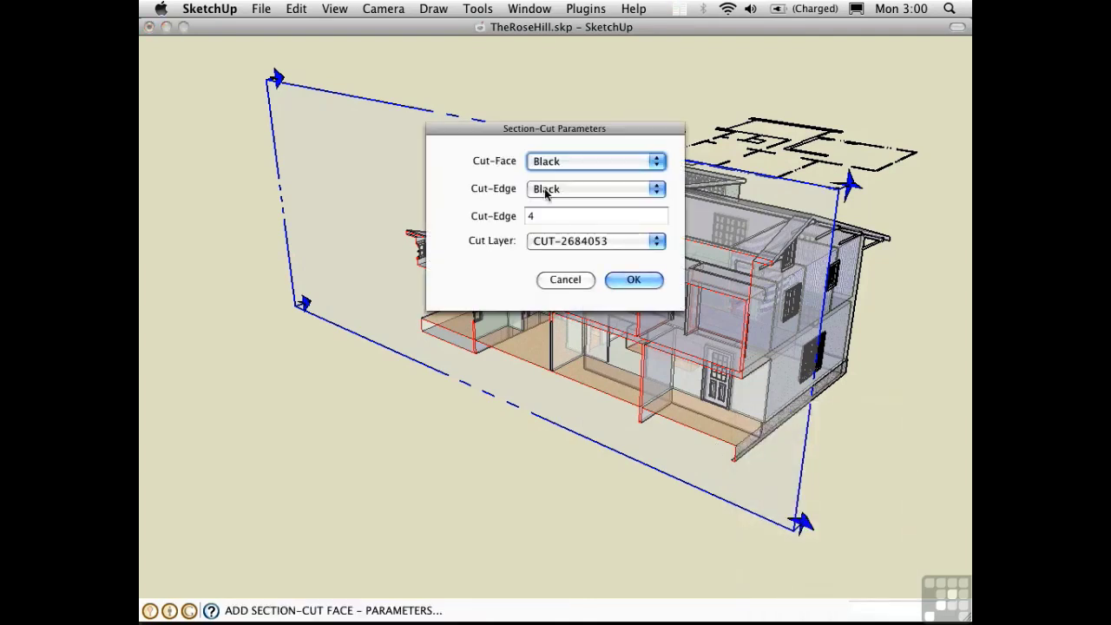
pyautogui.click(555, 162)
pyautogui.click(545, 162)
pyautogui.click(573, 243)
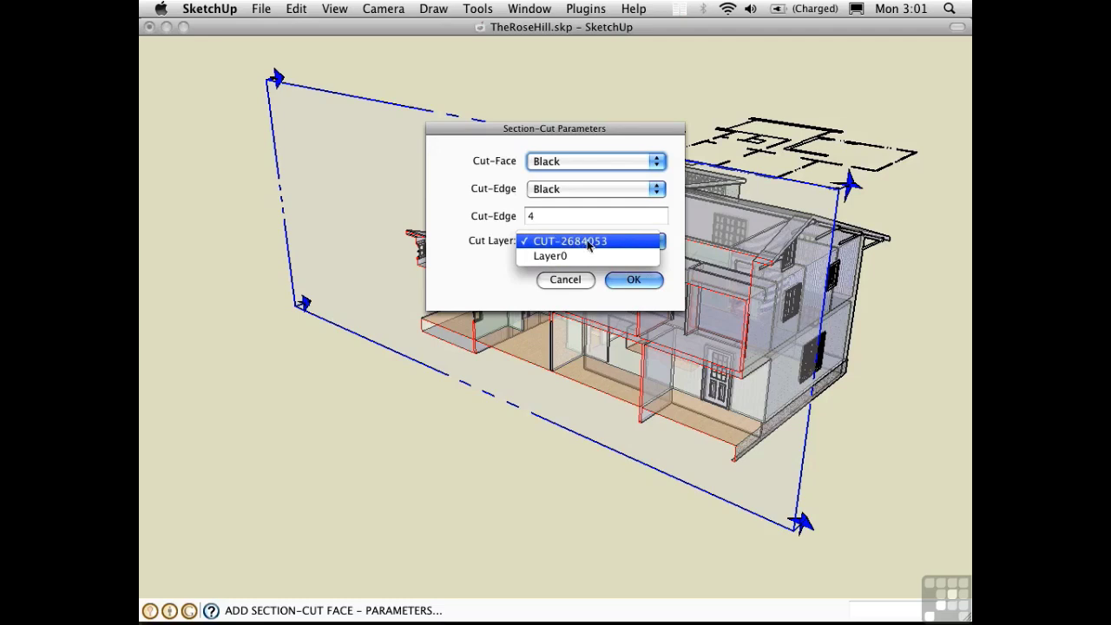
pyautogui.click(543, 243)
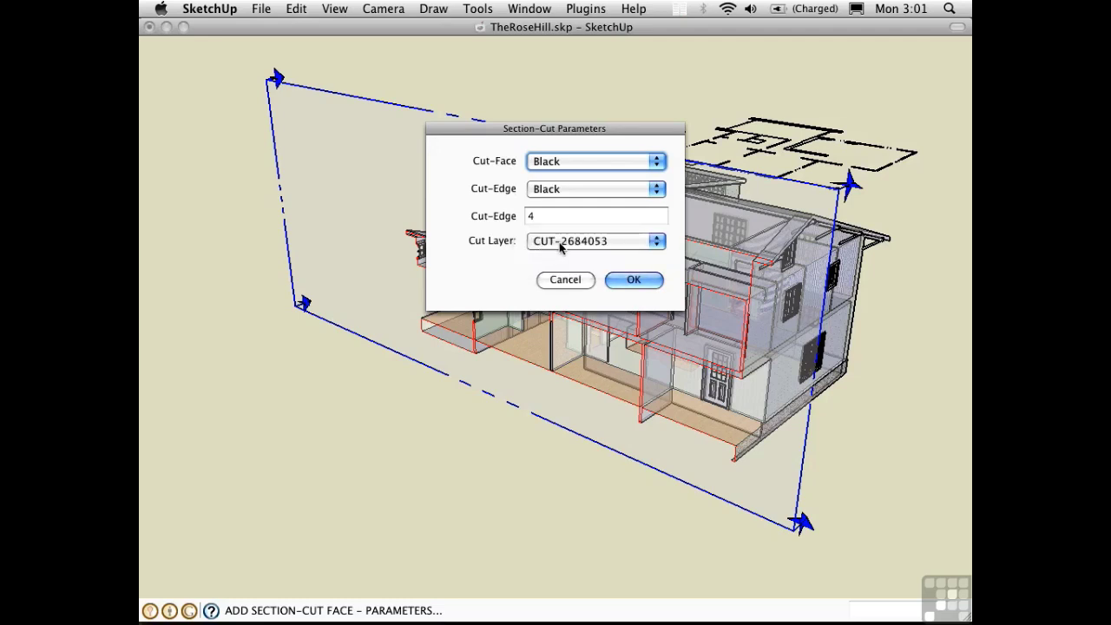
pyautogui.click(543, 243)
pyautogui.click(573, 241)
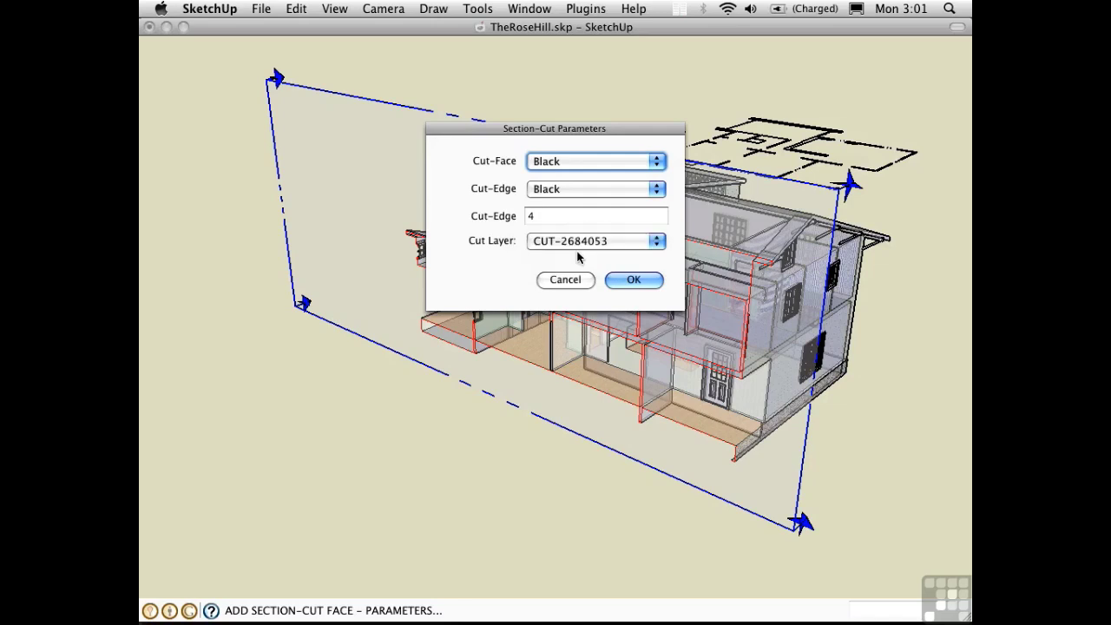
pyautogui.click(634, 280)
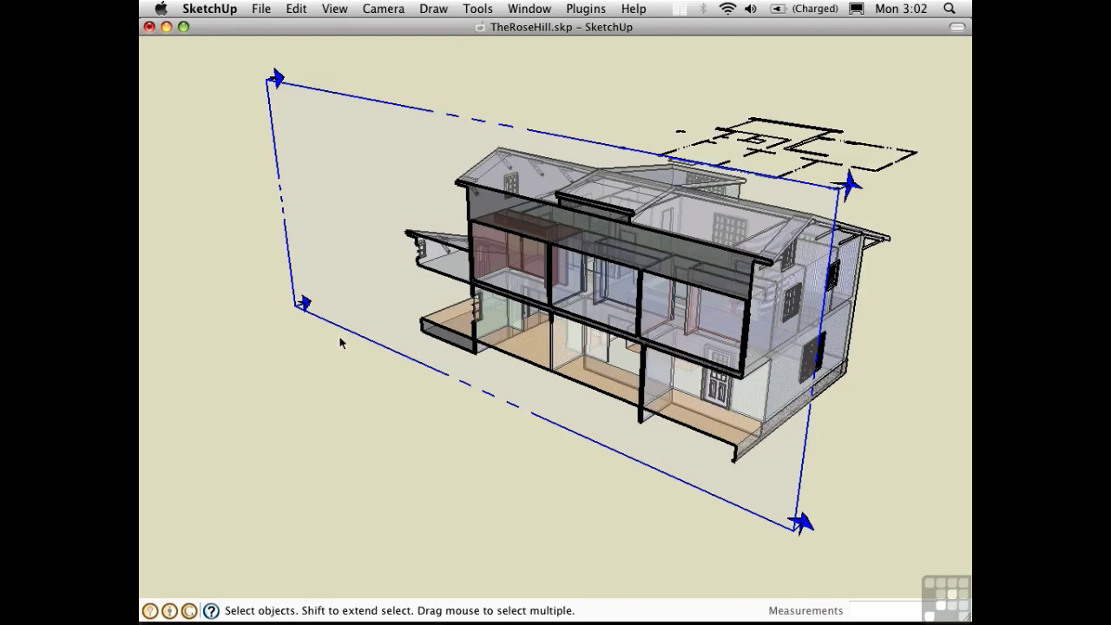
# Hide the section plane and turn off X-ray so the house looks solid
pyautogui.press('Delete')
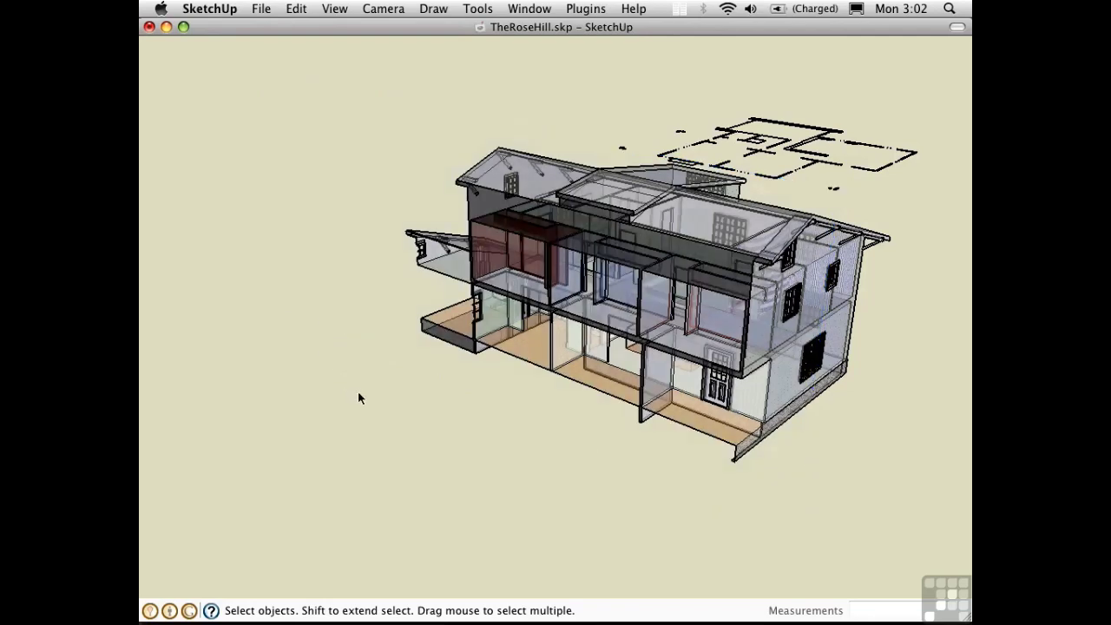
pyautogui.press('x')
pyautogui.moveTo(405, 412); pyautogui.dragTo(384, 448, button='middle')
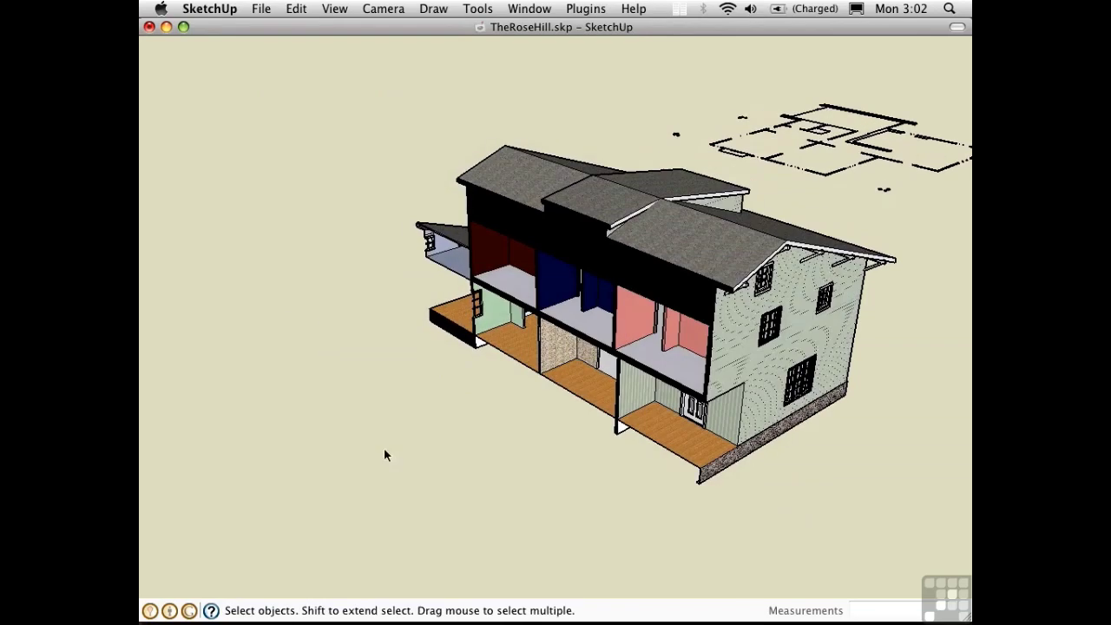
# Draw a rectangle beside the house and push/pull it up about 7' 6" into a box
pyautogui.press('r')
pyautogui.click(387, 444)
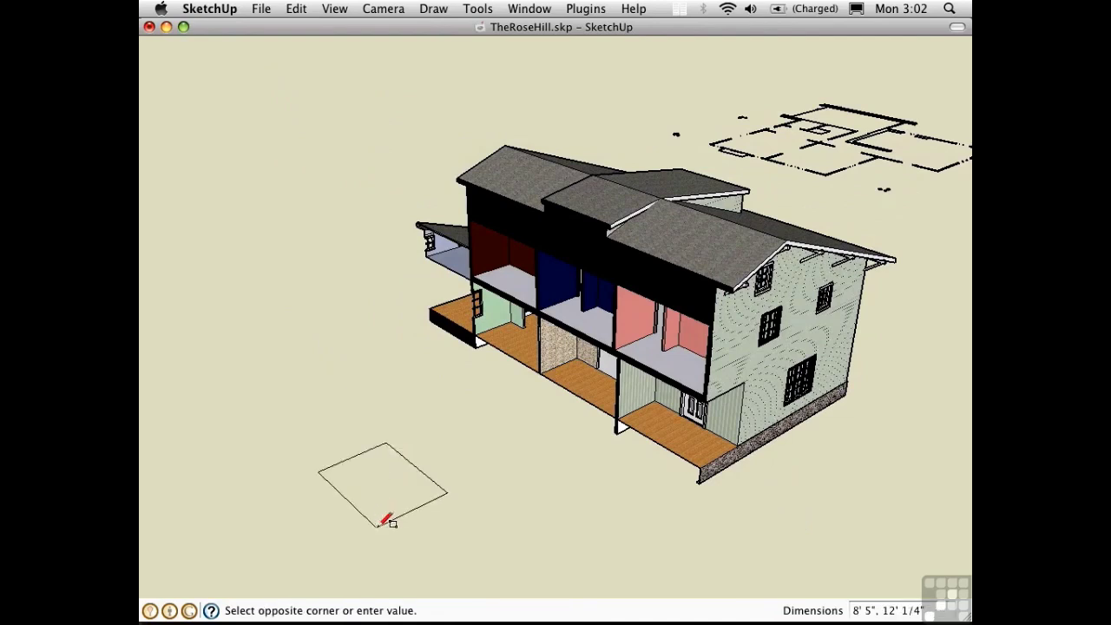
pyautogui.click(380, 527)
pyautogui.press('p')
pyautogui.click(379, 504)
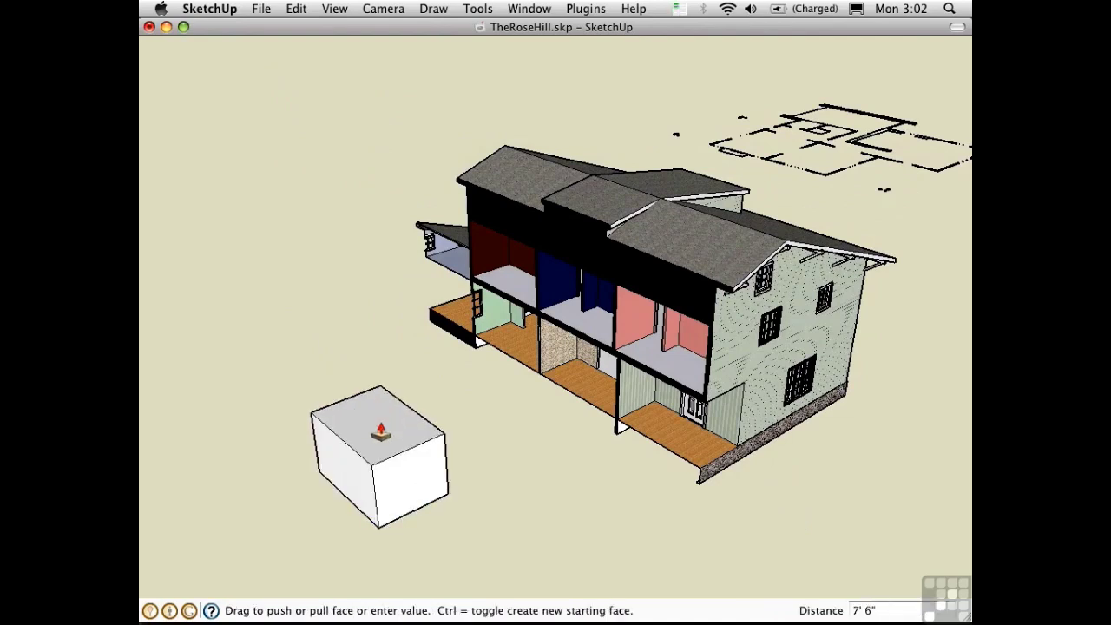
pyautogui.click(380, 415)
pyautogui.press('space')
pyautogui.moveTo(426, 471); pyautogui.dragTo(482, 253, button='middle')
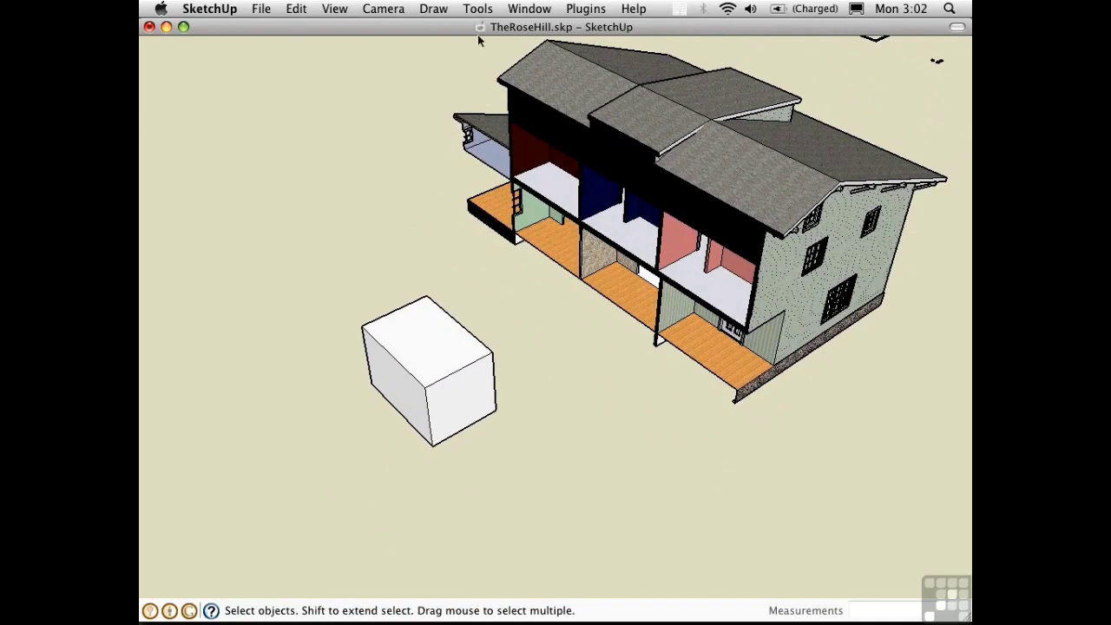
# With Tools > Zorro, draw a two-point cut line across the box, splitting it
pyautogui.click(475, 9)
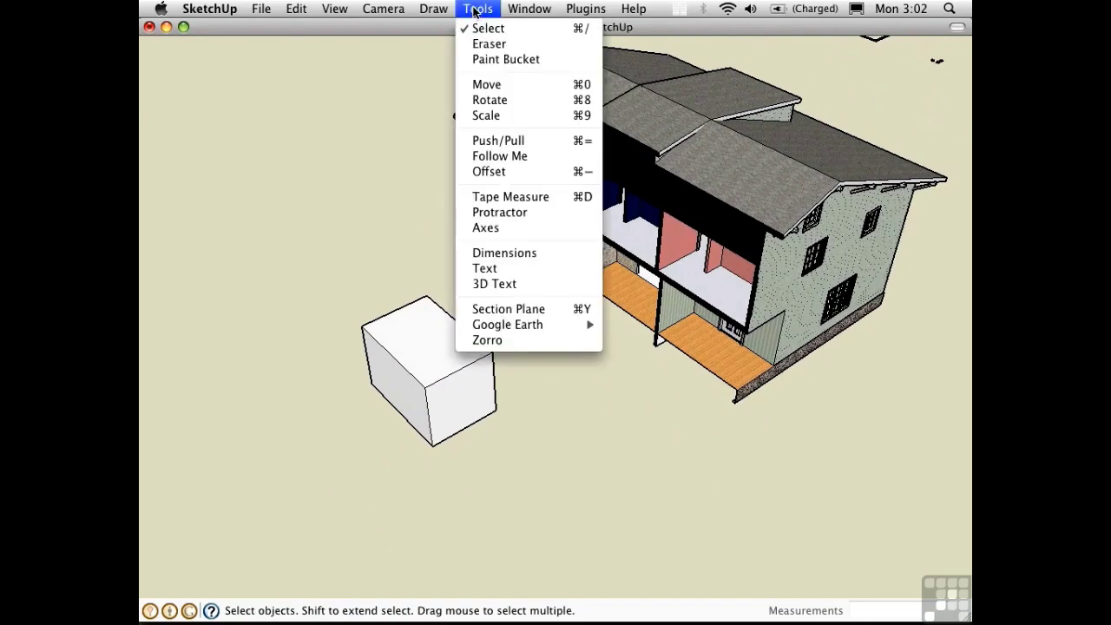
pyautogui.click(488, 340)
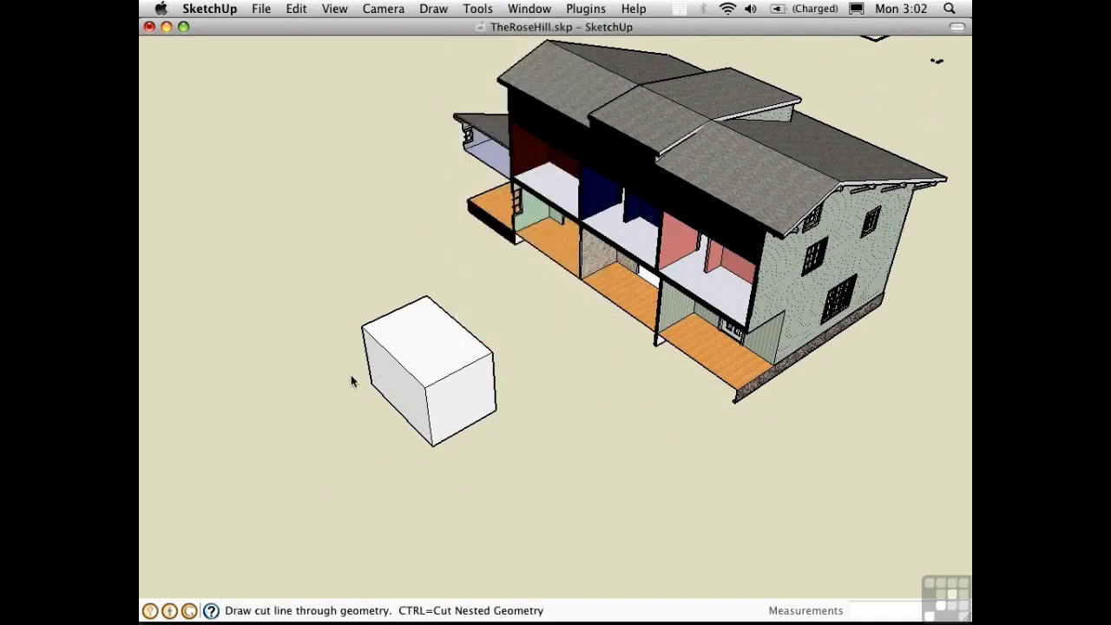
pyautogui.click(343, 422)
pyautogui.click(504, 309)
pyautogui.moveTo(302, 445); pyautogui.dragTo(457, 410, button='middle')
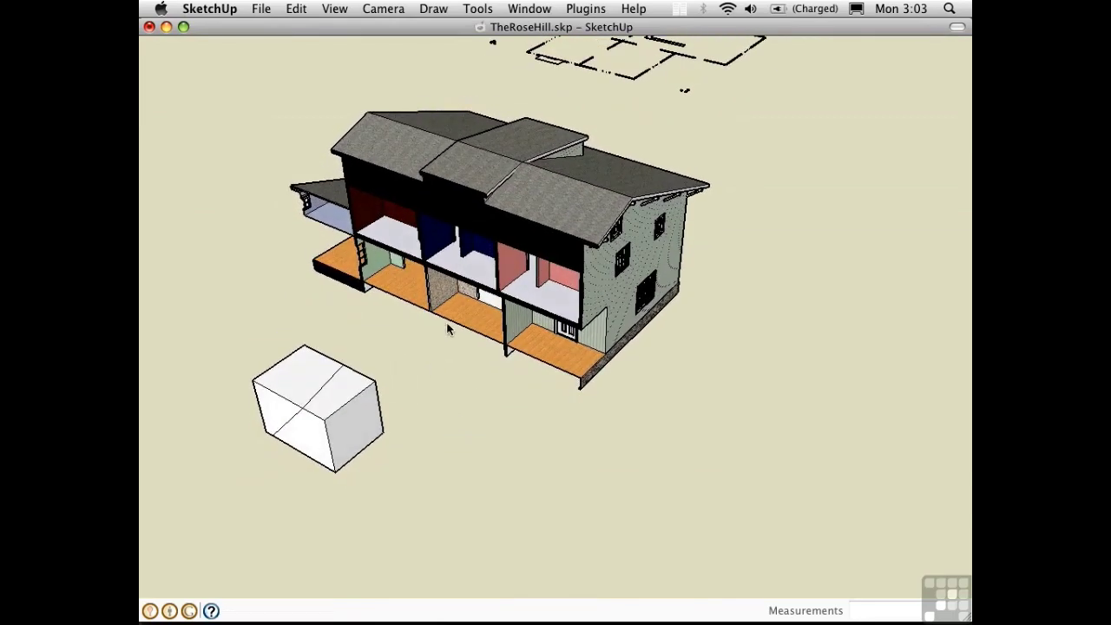